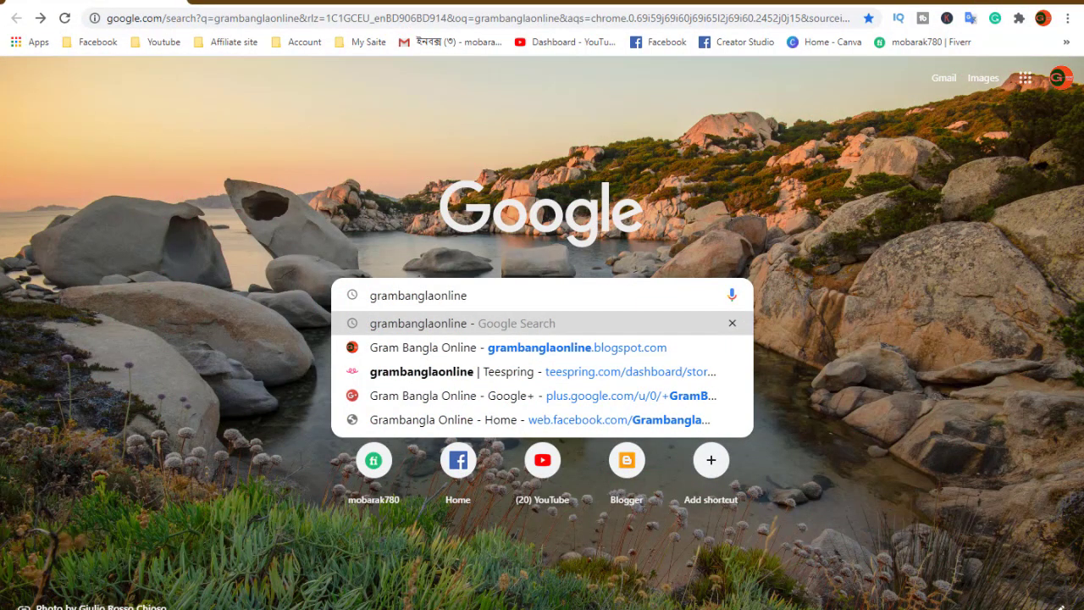
Paste grambanglaonline into the Chrome address bar and search Google for it.
left_click(282, 428)
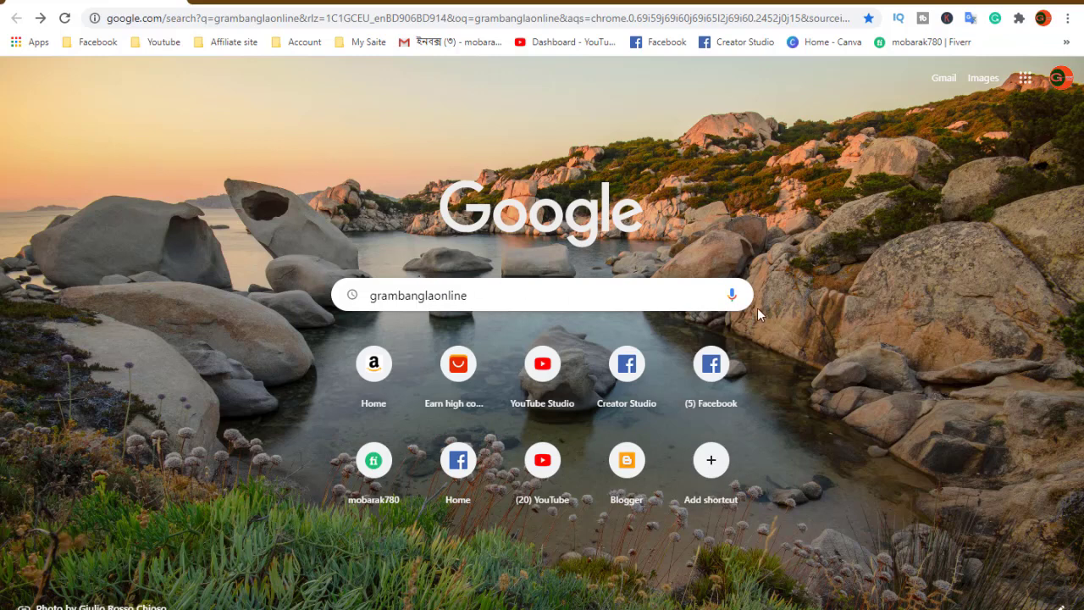
left_click(555, 290)
left_click(264, 3)
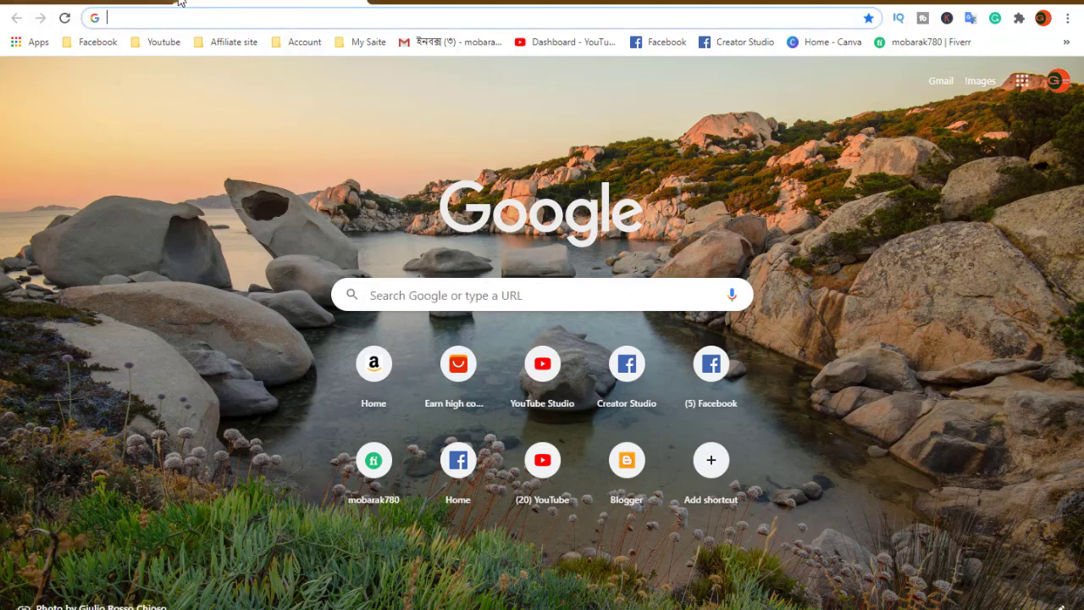
right_click(169, 17)
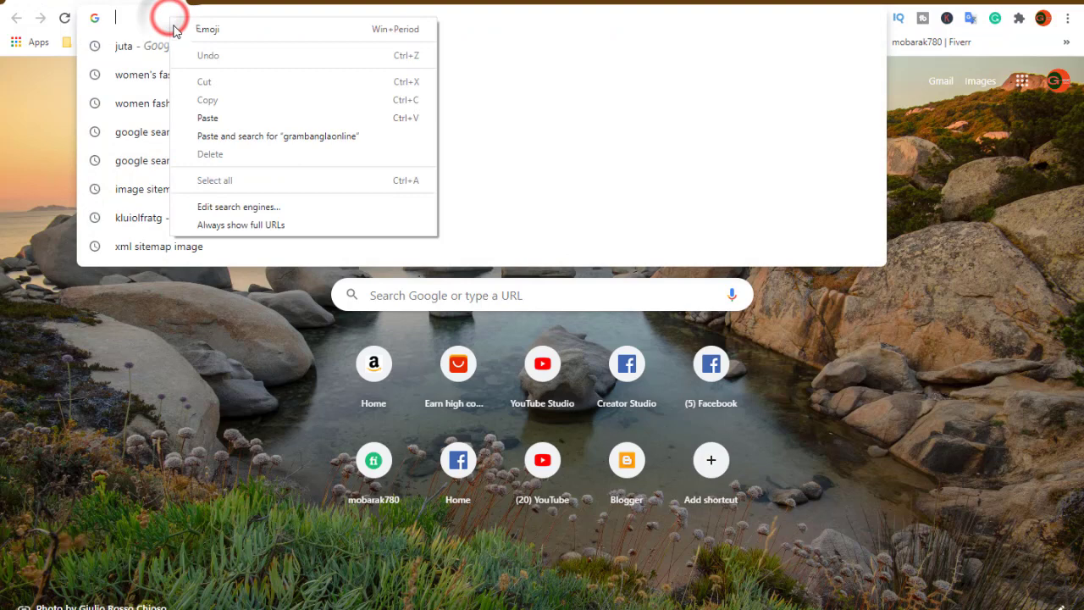
left_click(211, 115)
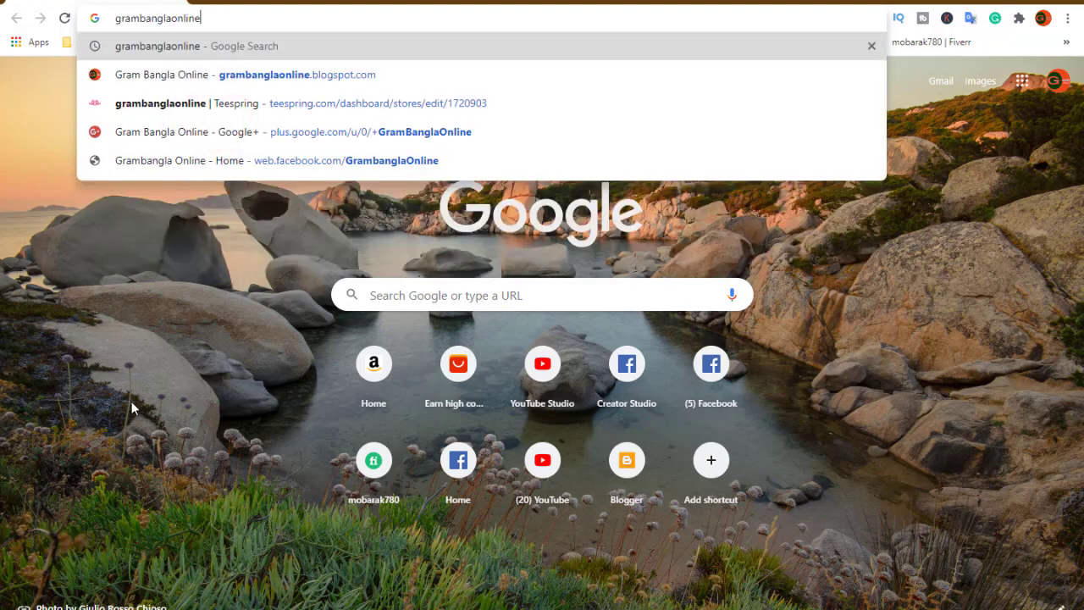
key("Return")
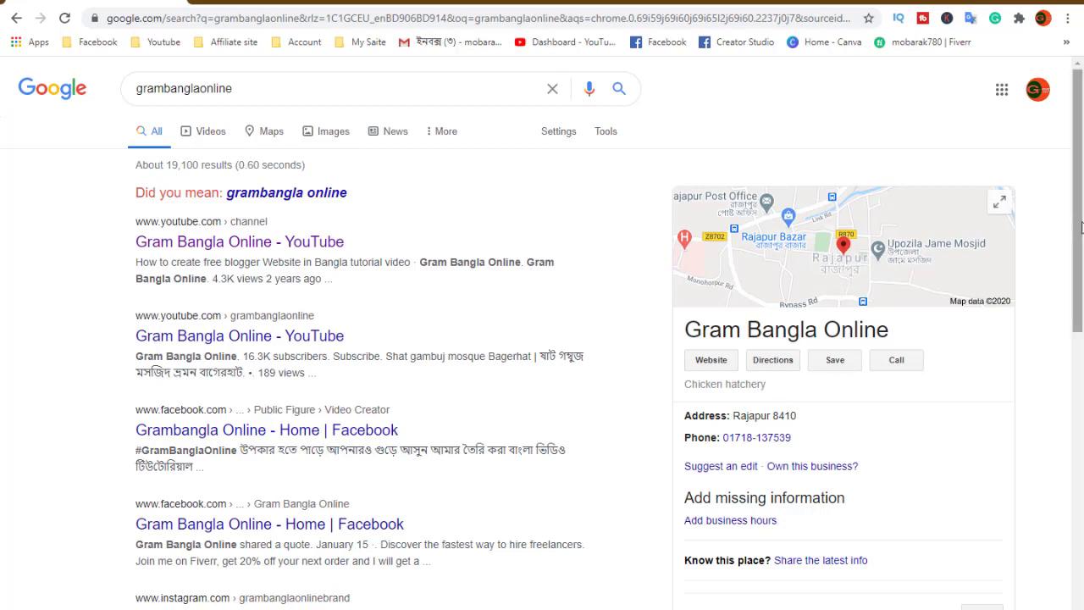
left_click_drag(1078, 227, 1069, 374)
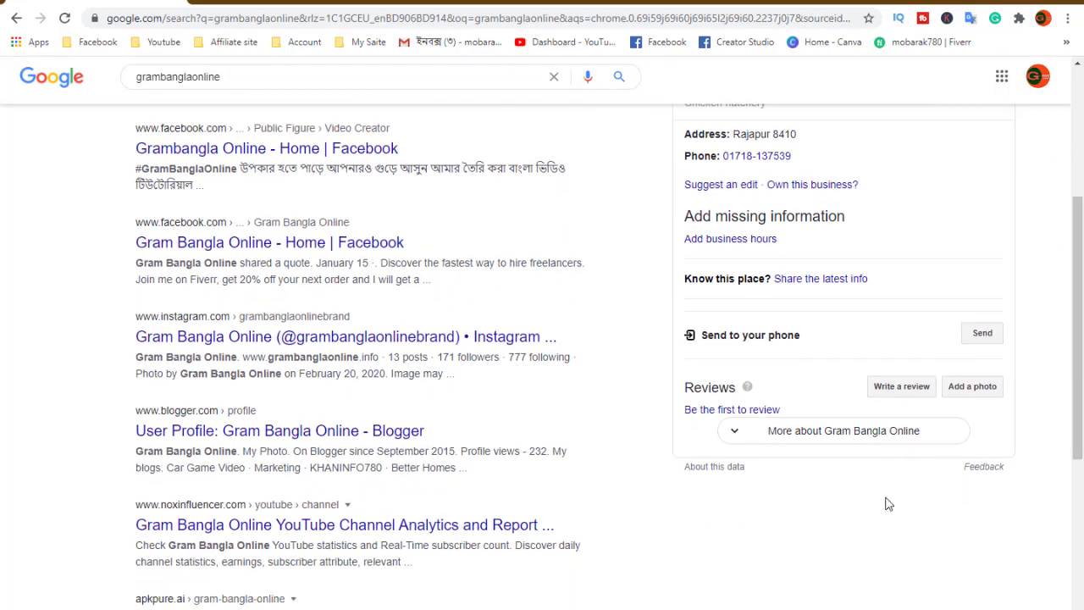
left_click(813, 432)
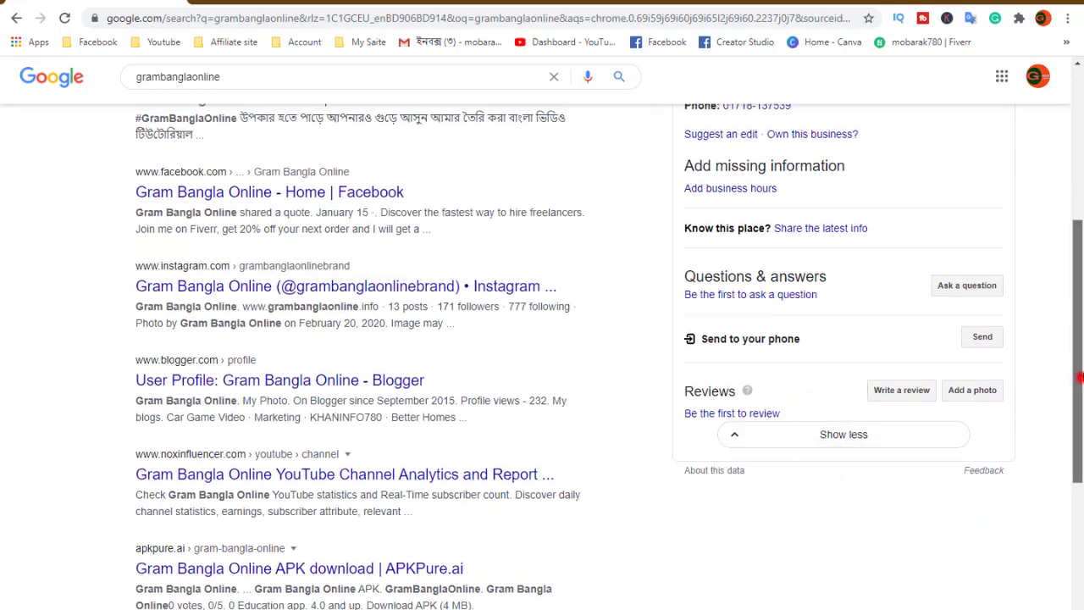
left_click_drag(1077, 388, 1079, 239)
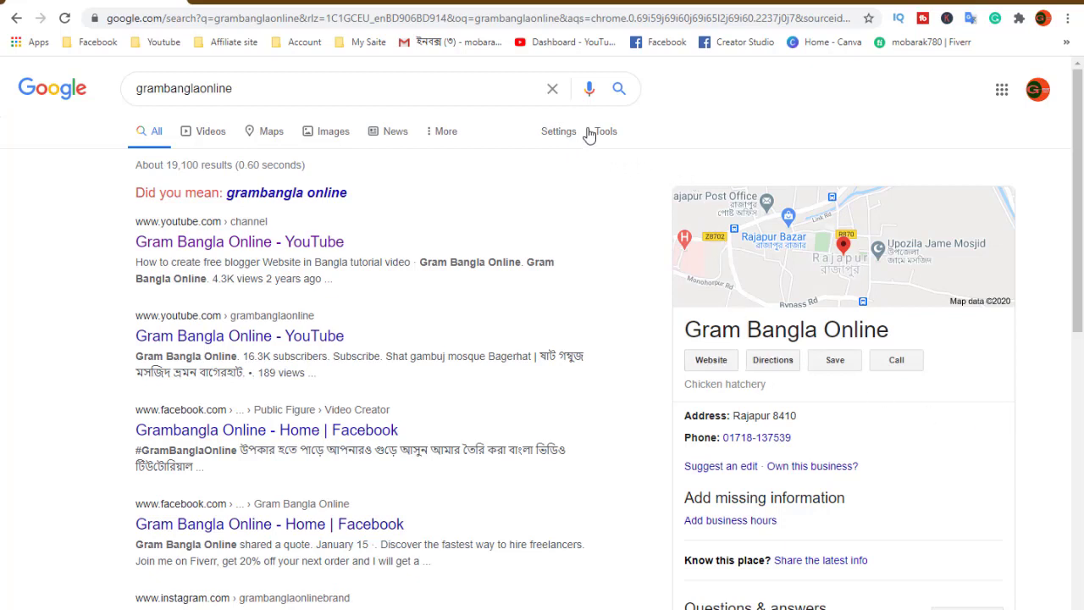
left_click(195, 2)
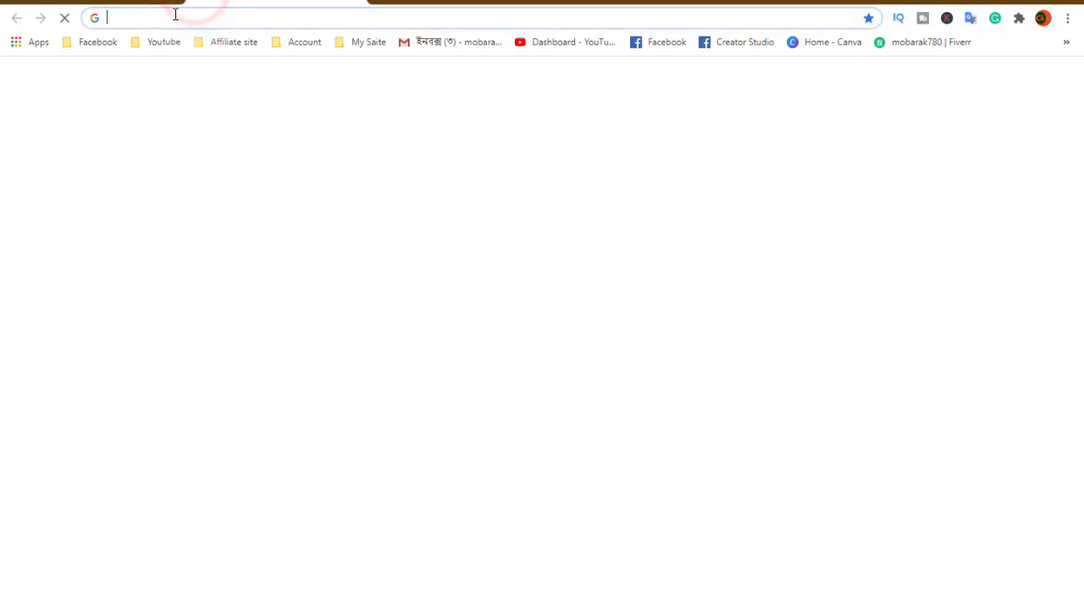
left_click(175, 15)
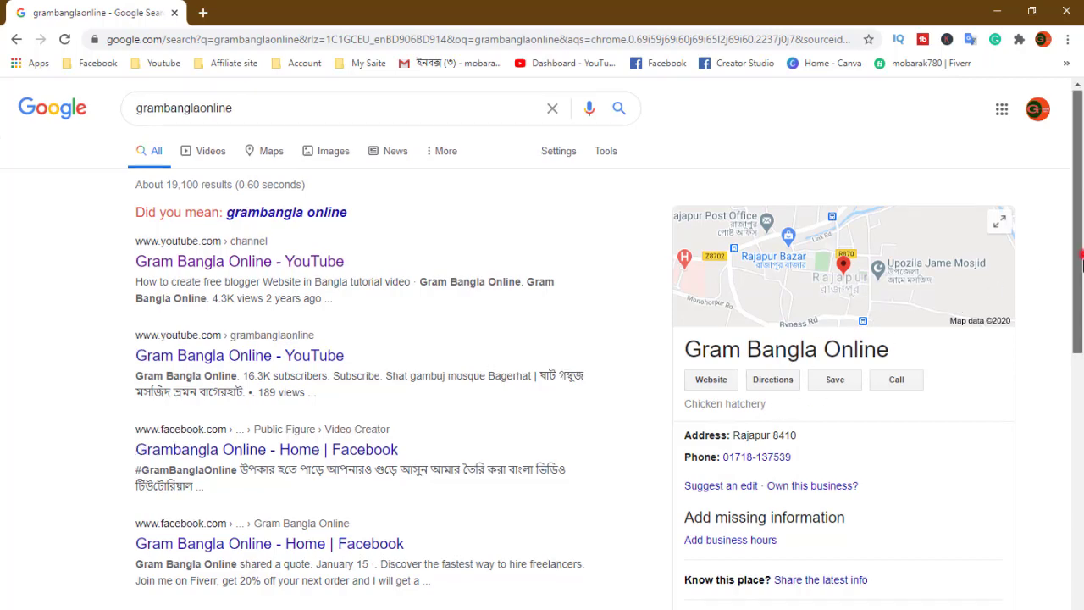
left_click_drag(1073, 244, 1069, 395)
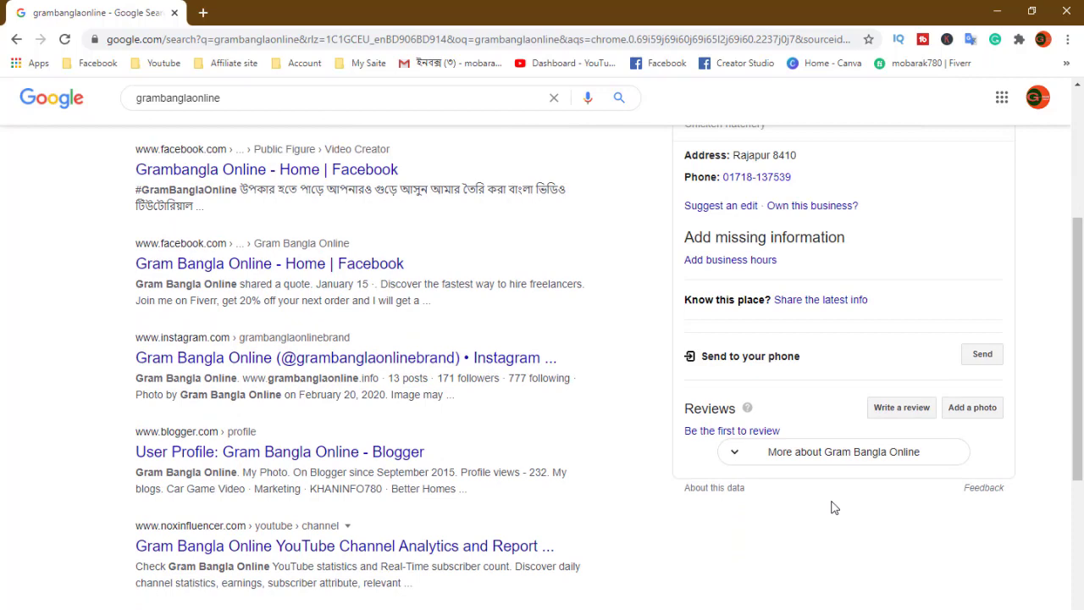
left_click(815, 458)
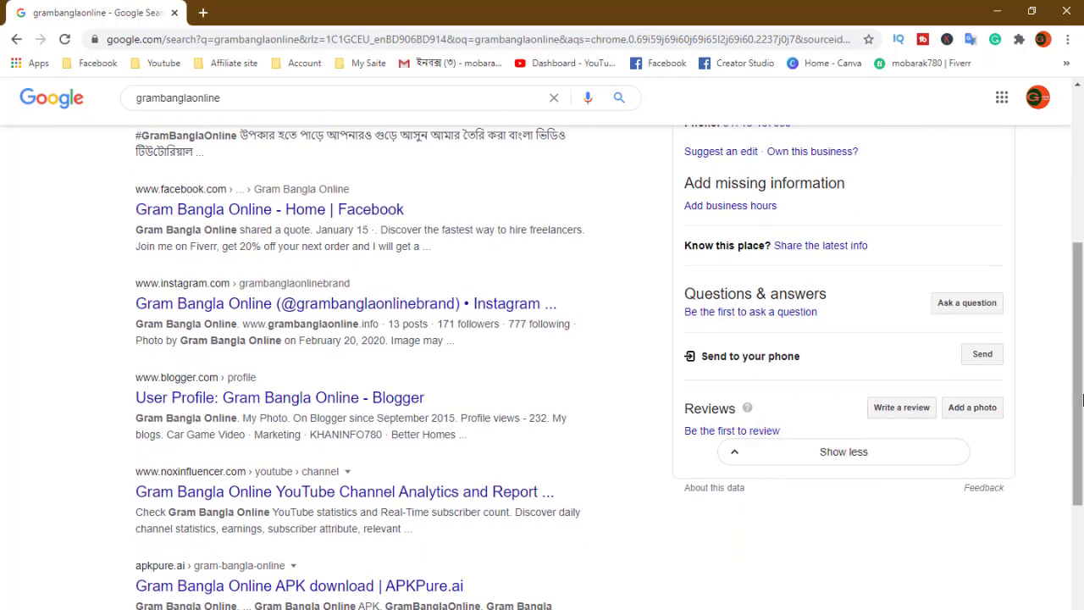
scroll(1078, 402, "up", 4)
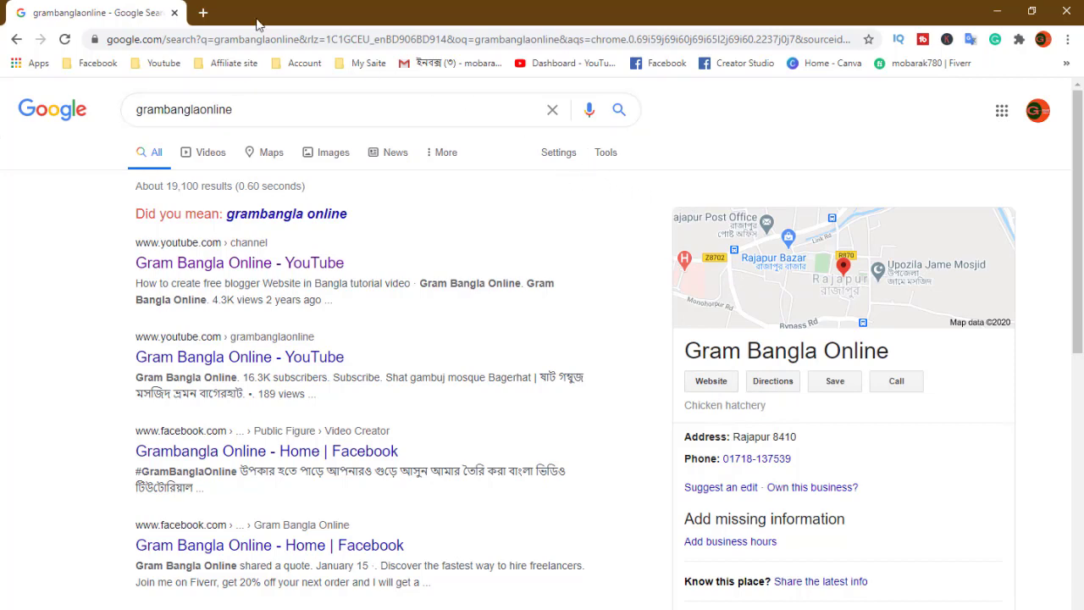
In a new tab, search Google for 'google map' and open Google Maps from the first result.
left_click(197, 14)
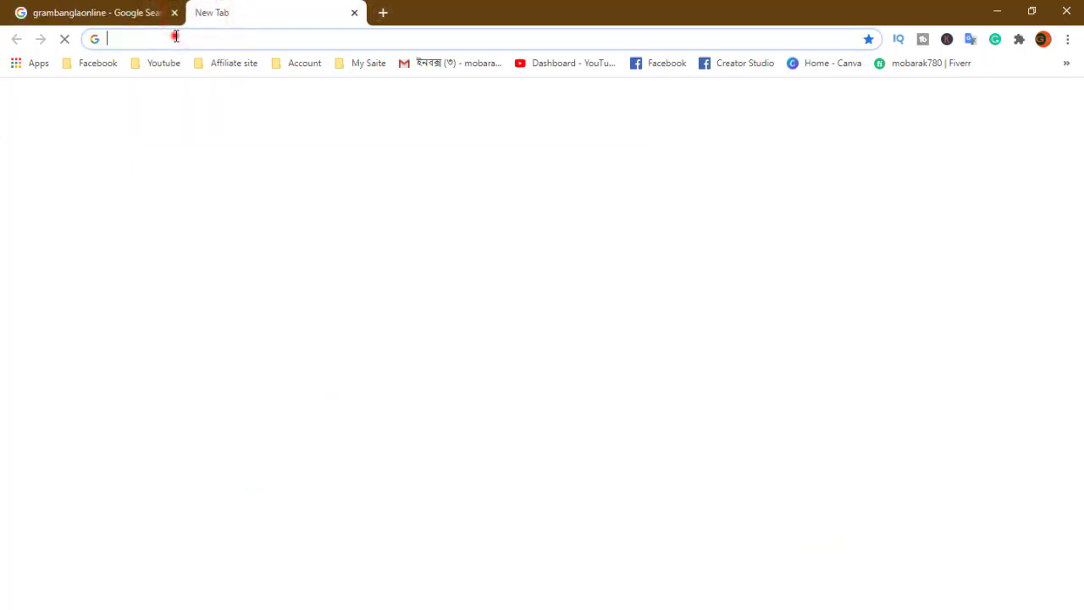
left_click(175, 37)
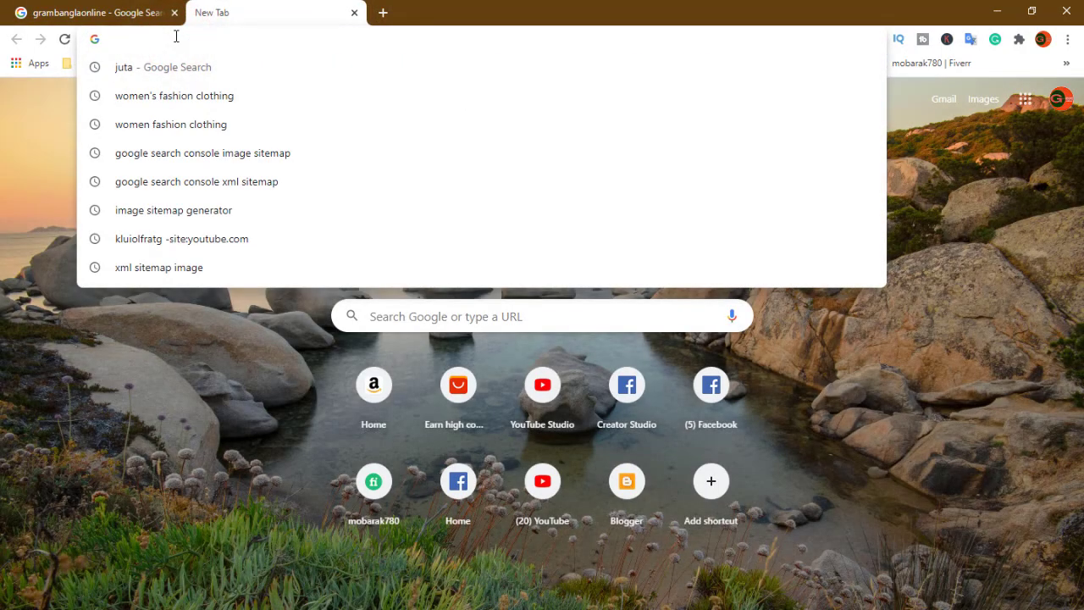
type("goog")
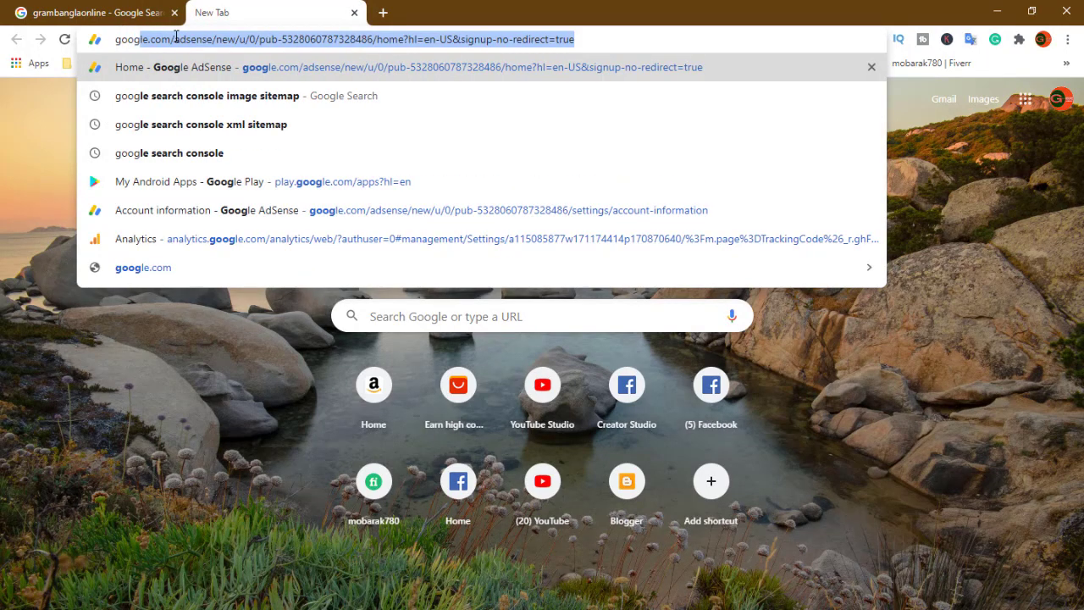
type("le")
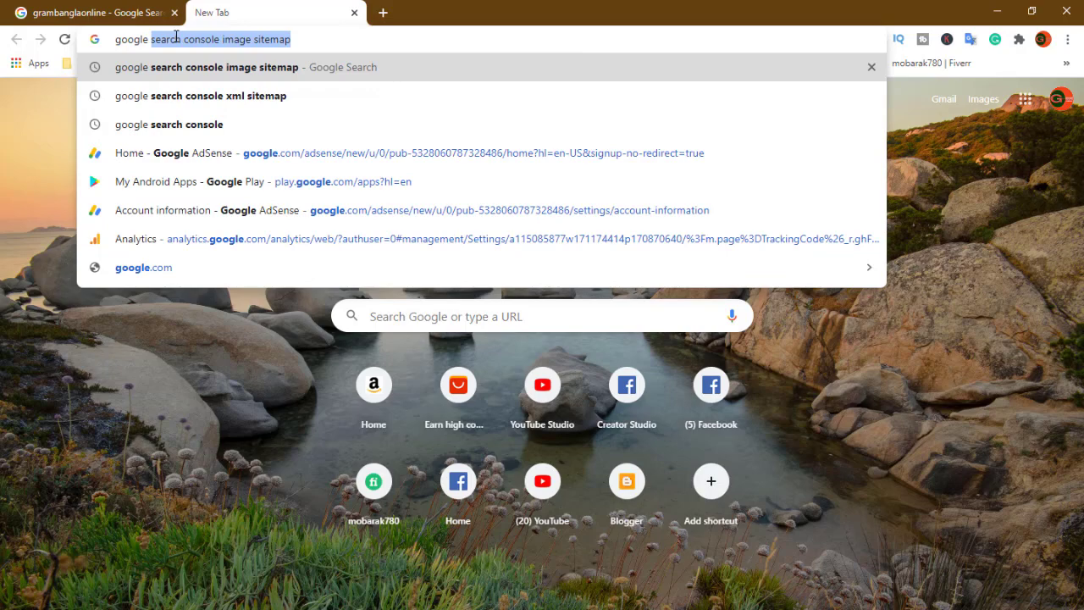
type(" map")
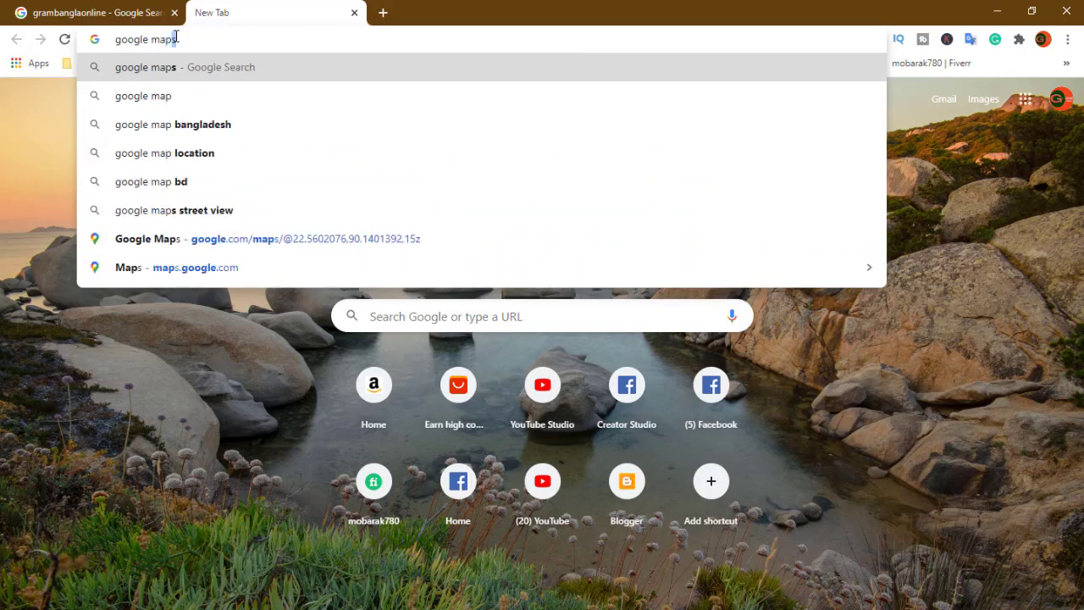
key("Return")
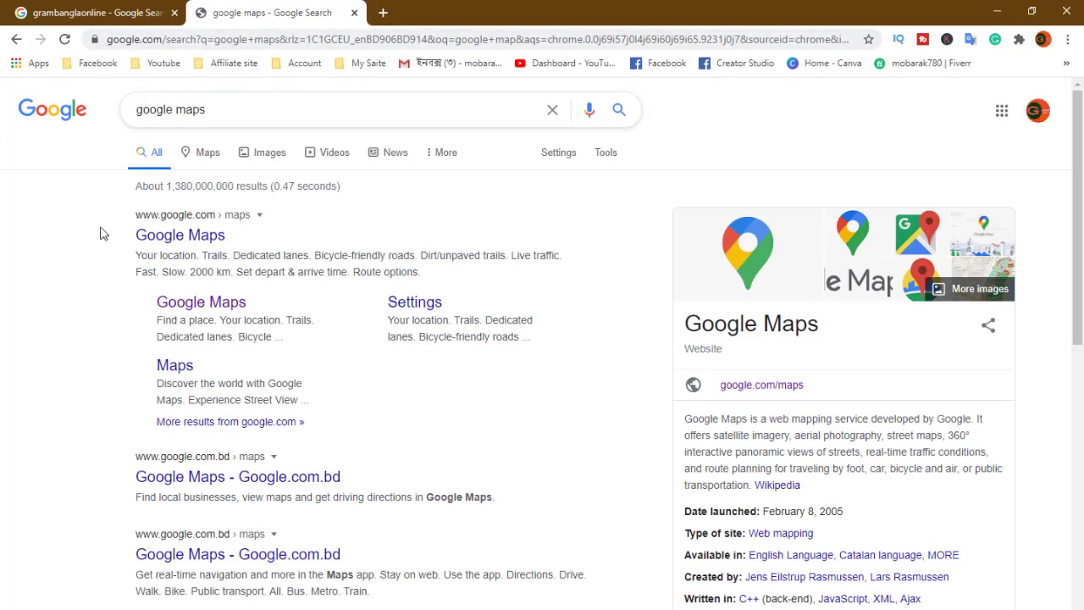
left_click(182, 237)
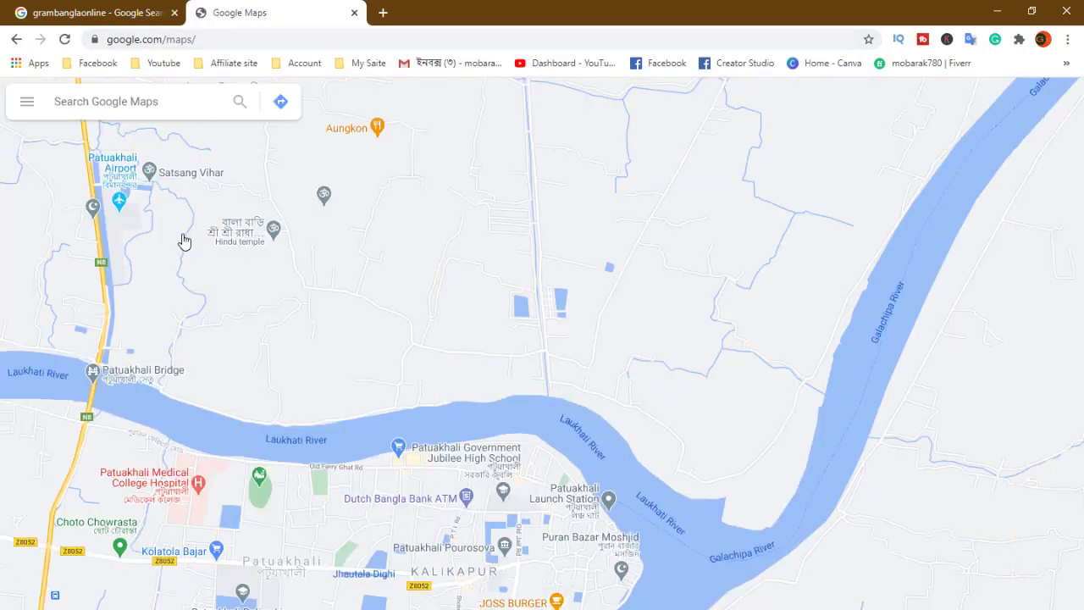
Search Google Maps for grambanglaonline by pasting it into the search box.
left_click(92, 101)
right_click(94, 98)
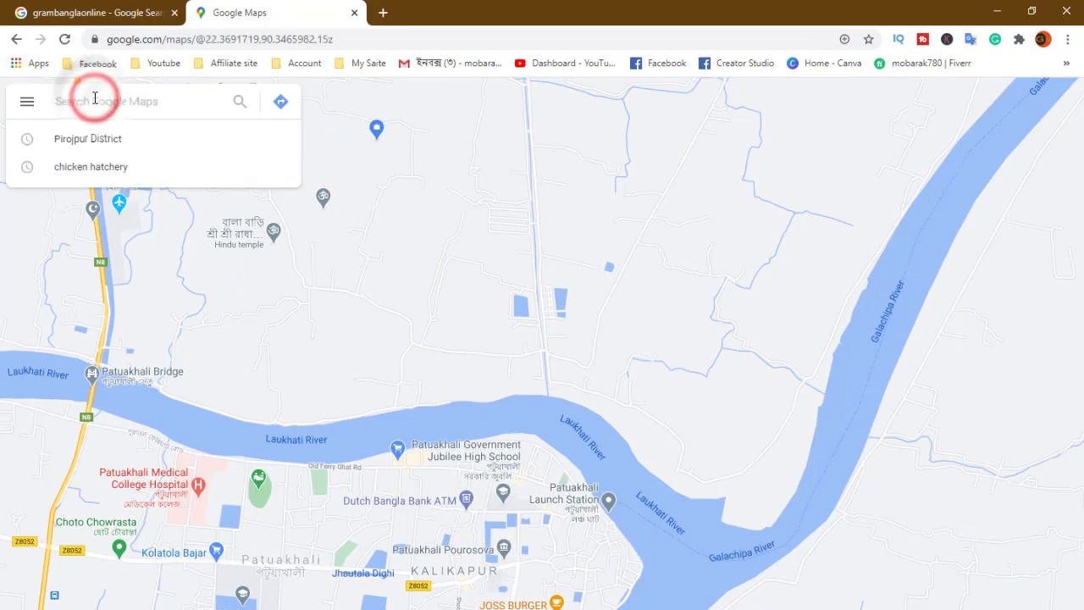
left_click(163, 216)
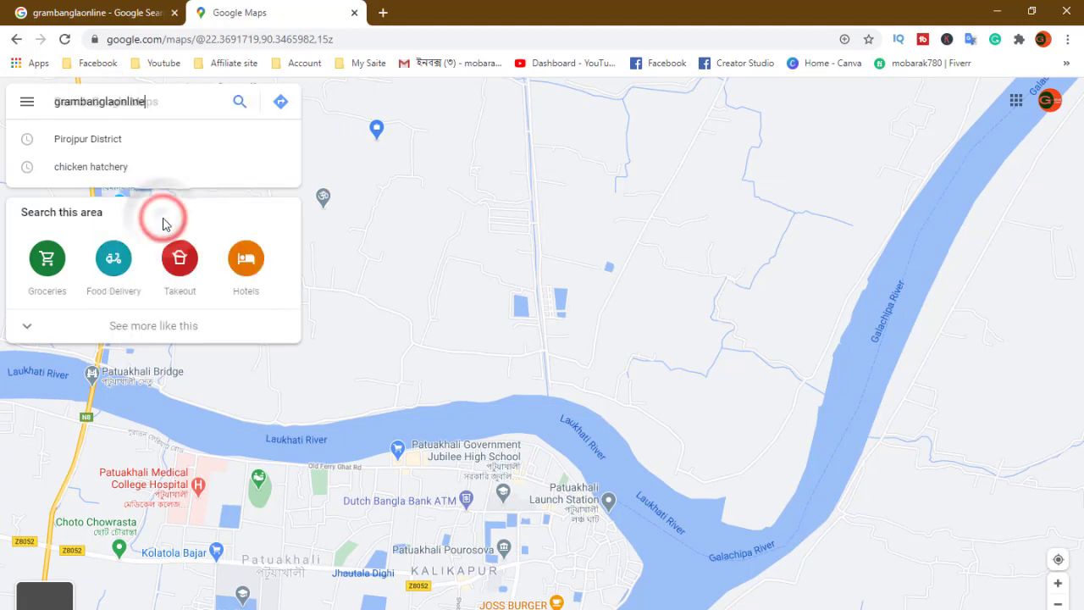
left_click(240, 105)
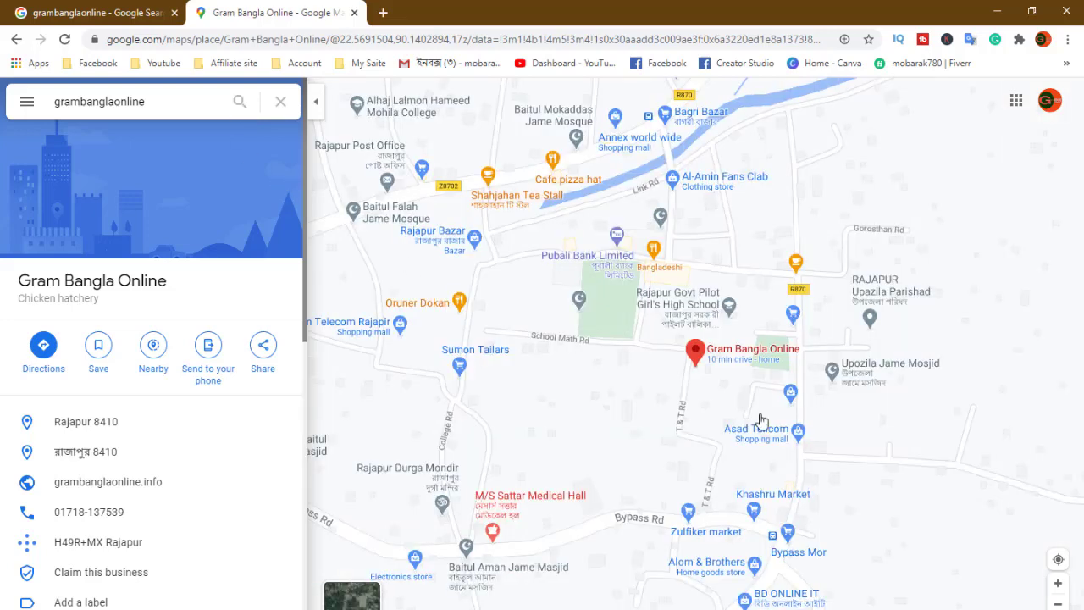
Select the Gram Bangla Online pin and show the 10 min driving route from Home.
mouse_move(695, 354)
left_click_drag(306, 294, 314, 210)
left_click(696, 354)
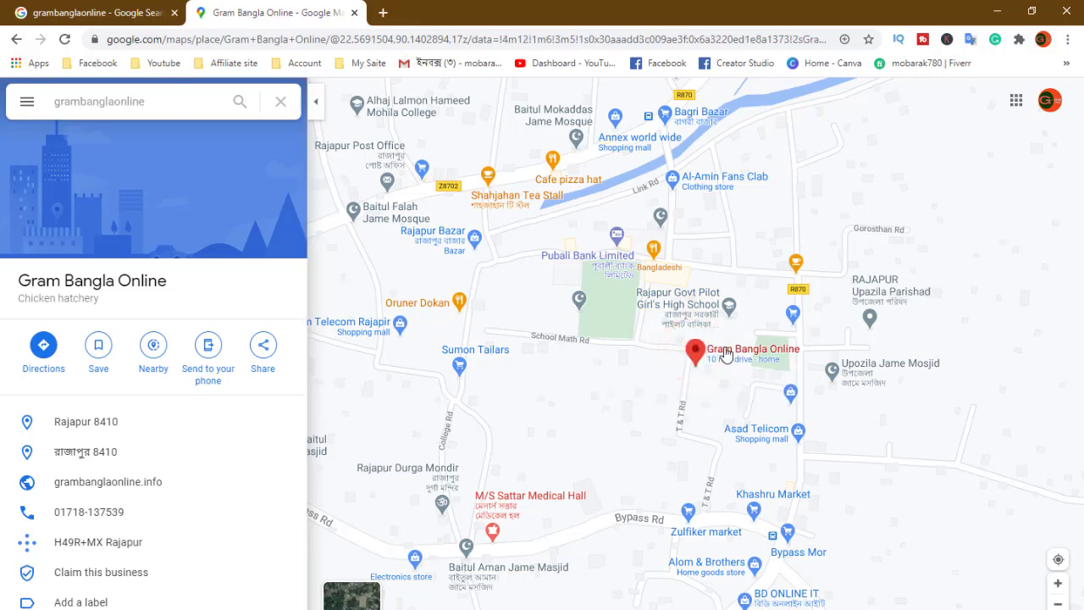
left_click(726, 358)
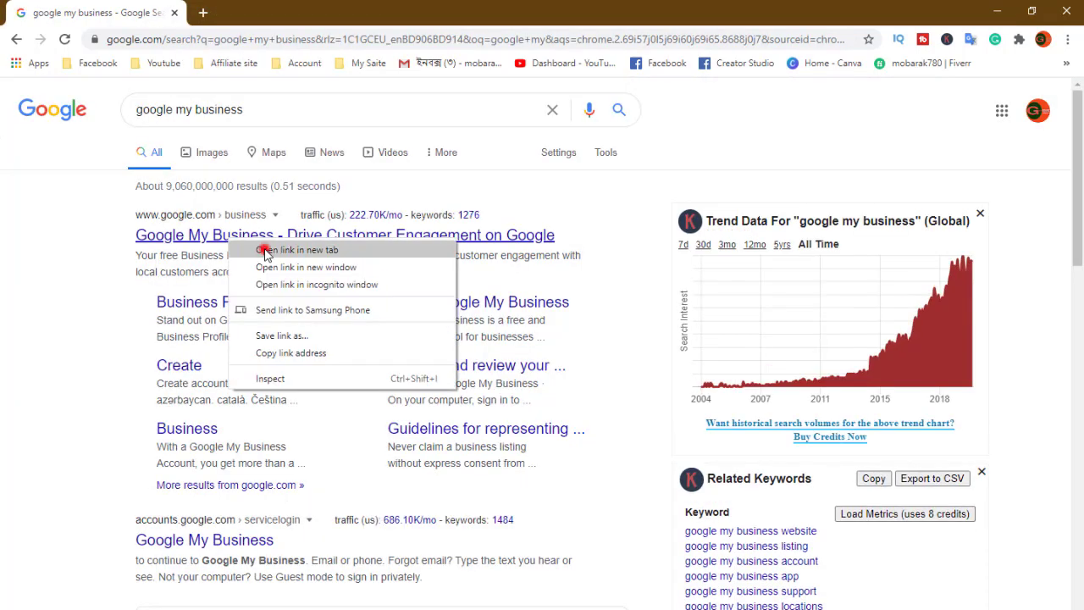
Open Google My Business in a new tab, choose Manage now, and open the Create account options.
left_click(264, 247)
left_click(250, 13)
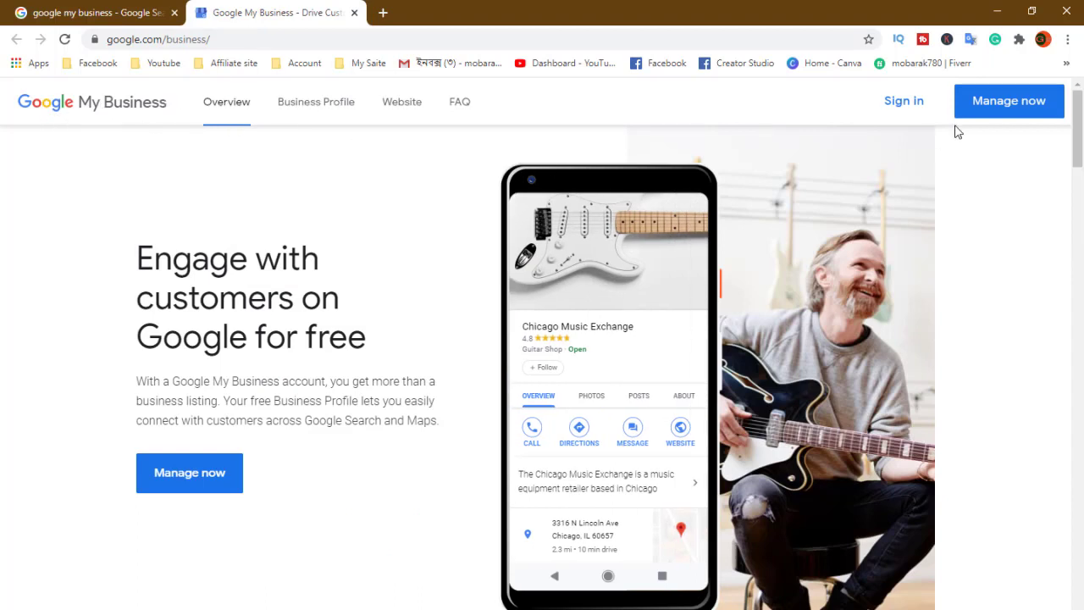
left_click(1011, 103)
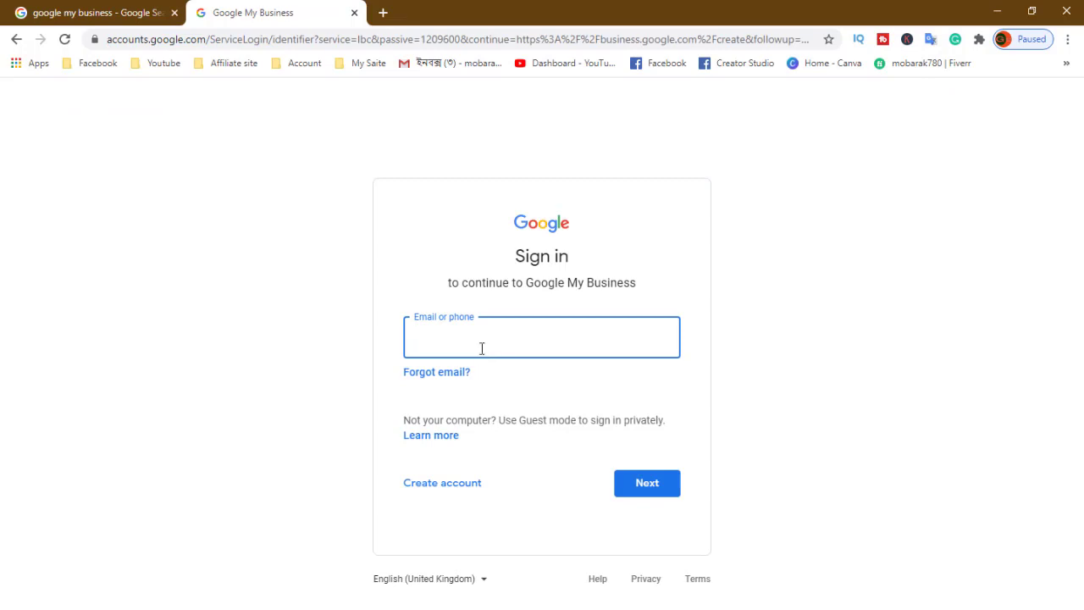
left_click(453, 490)
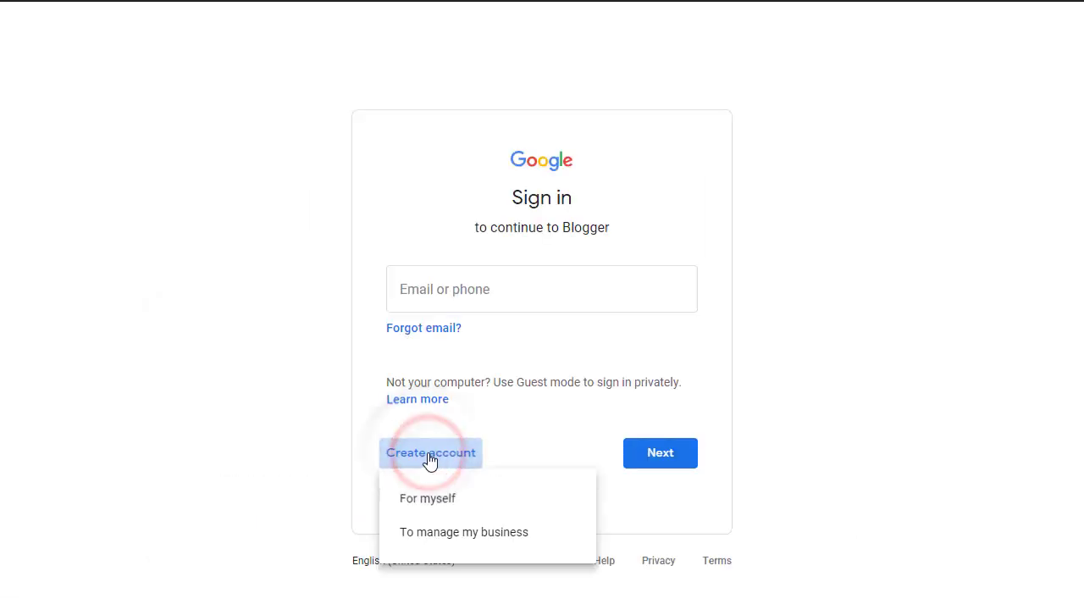
Choose personal use, then fill in the first name, last name and a Gmail username.
left_click(438, 499)
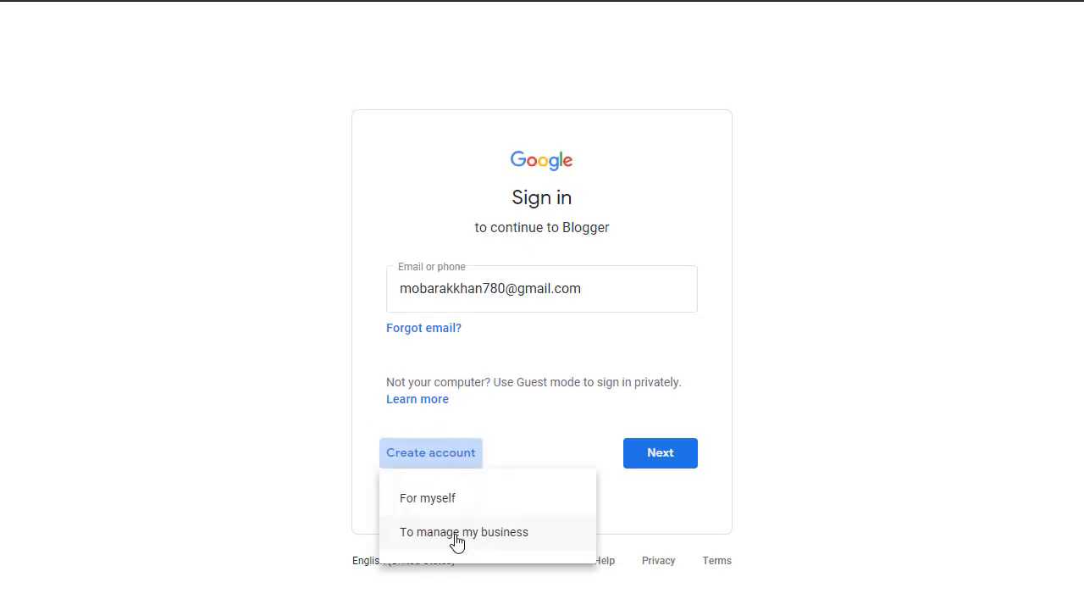
left_click(456, 536)
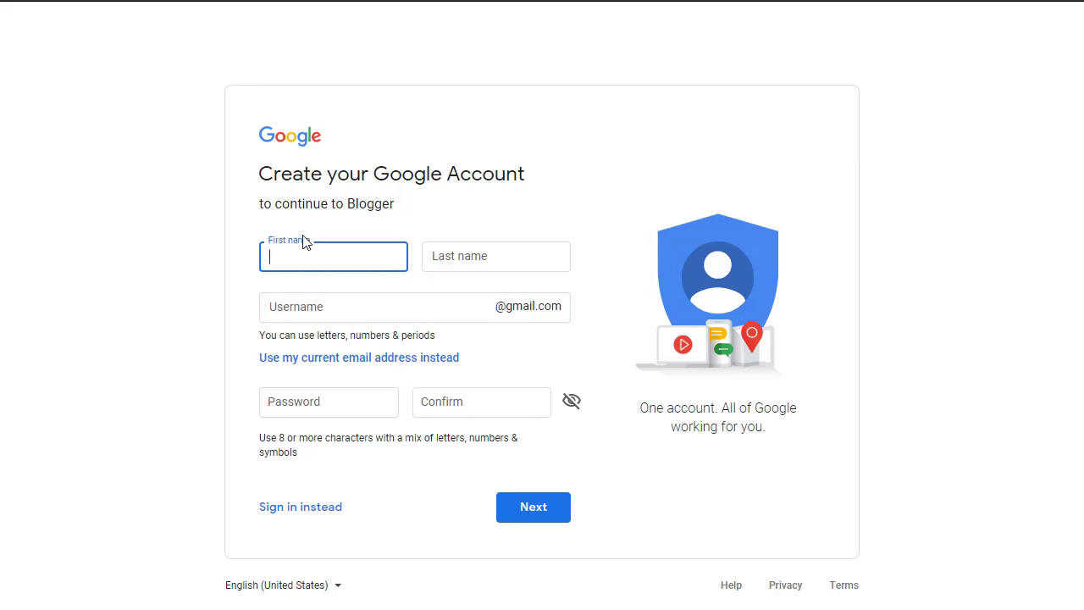
left_click(442, 251)
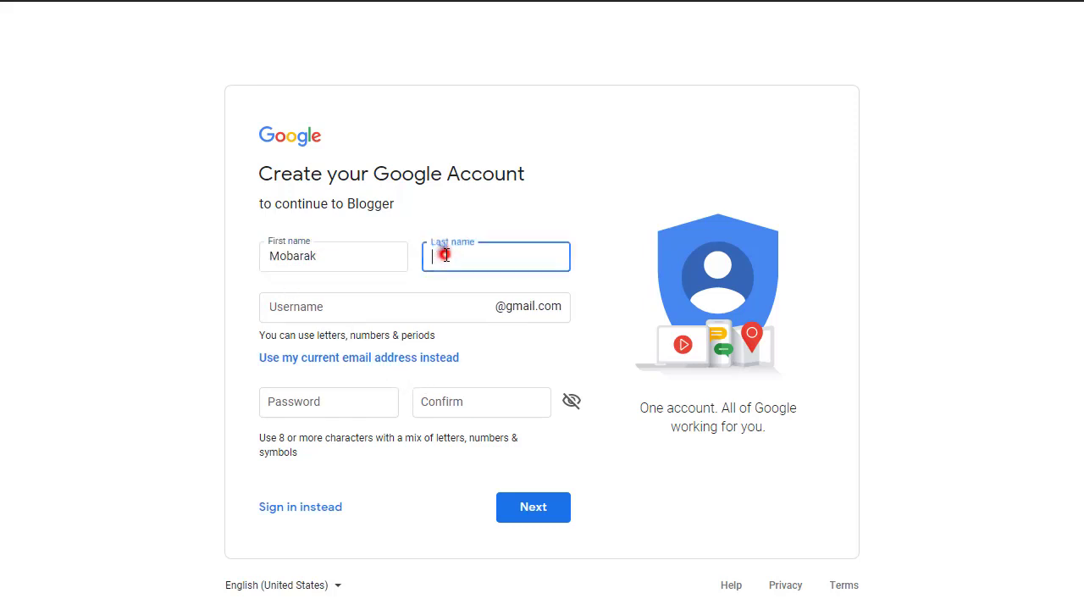
key("Tab")
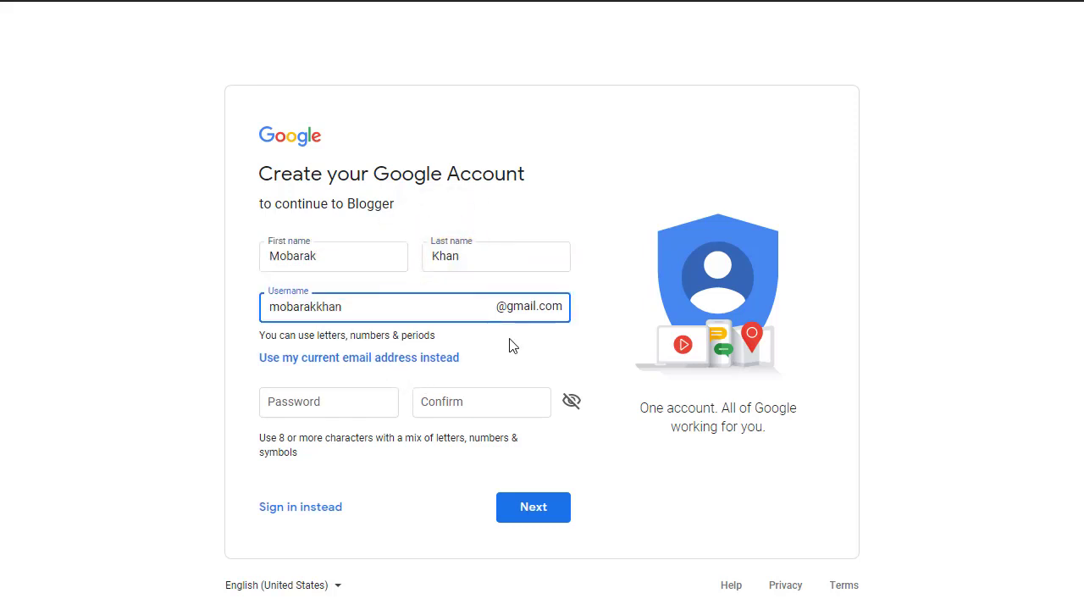
left_click(343, 404)
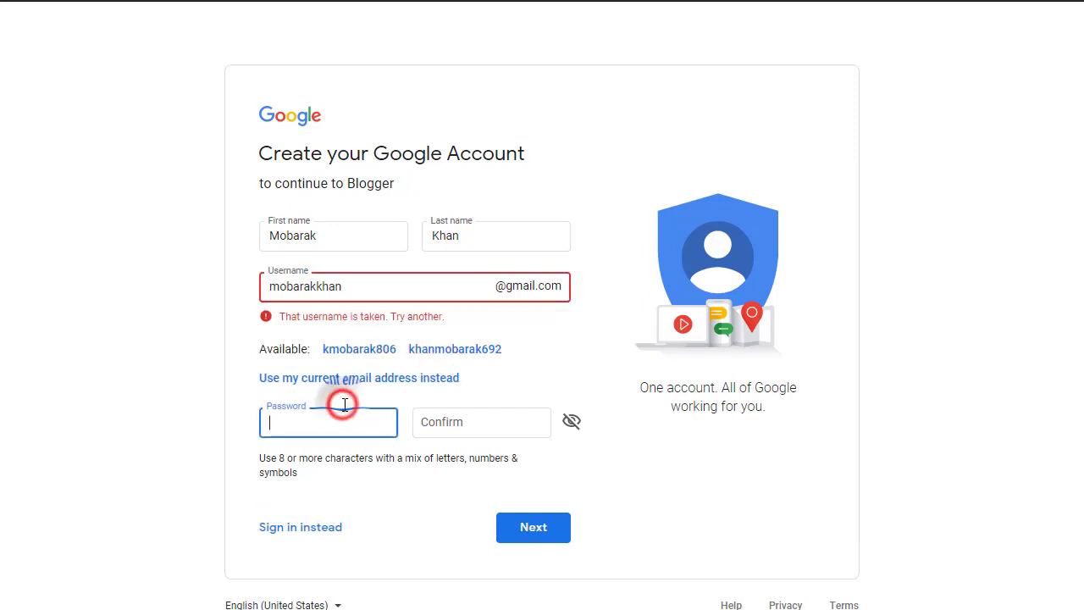
Change the username's trailing digits until the taken-username error clears and it is accepted.
left_click(347, 286)
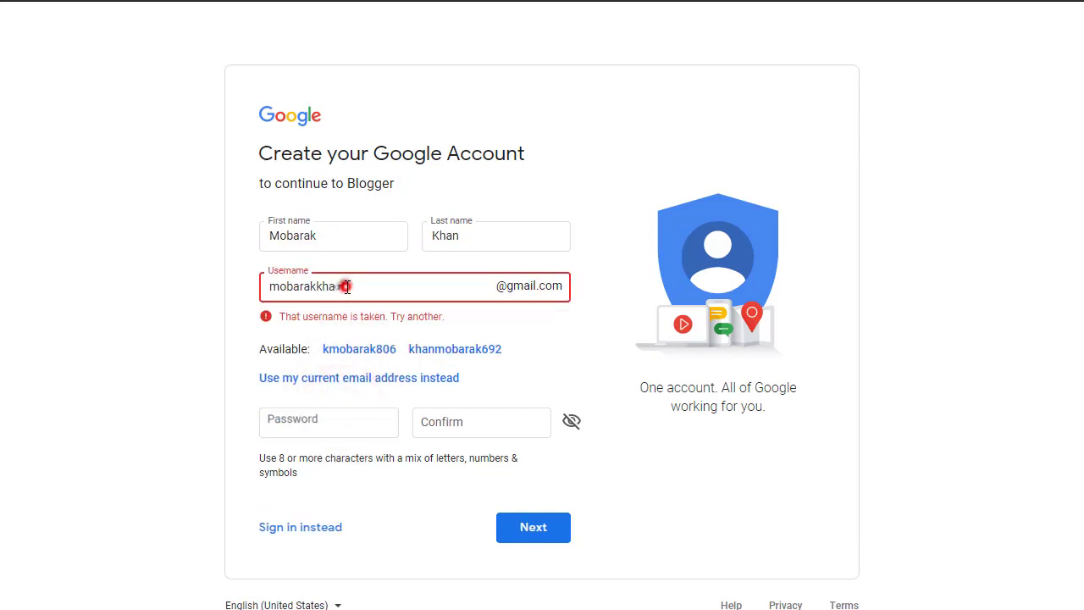
left_click(285, 317)
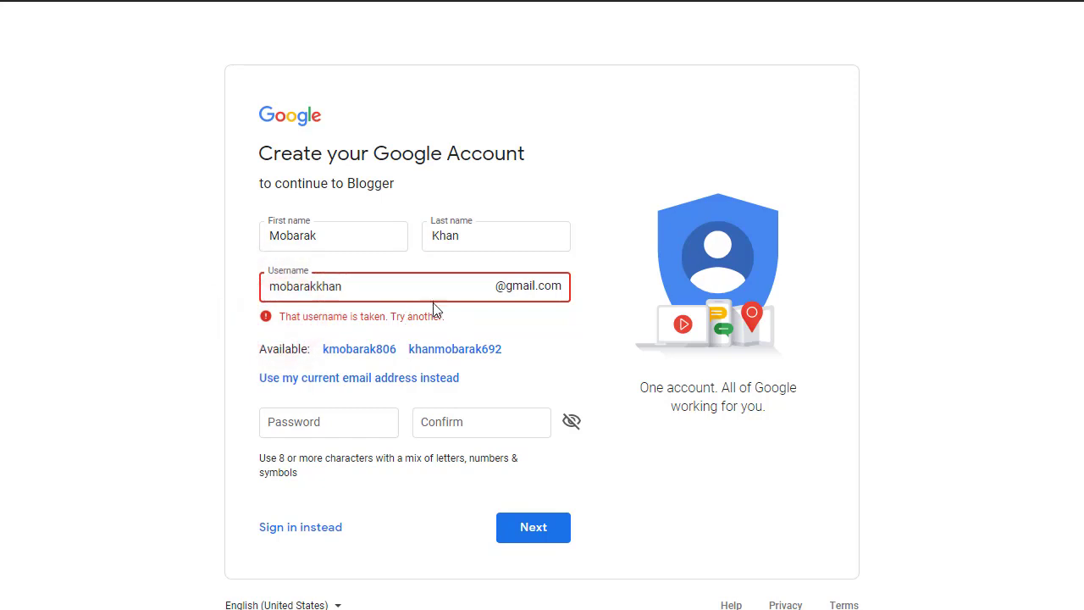
left_click(403, 284)
type("480")
left_click(528, 330)
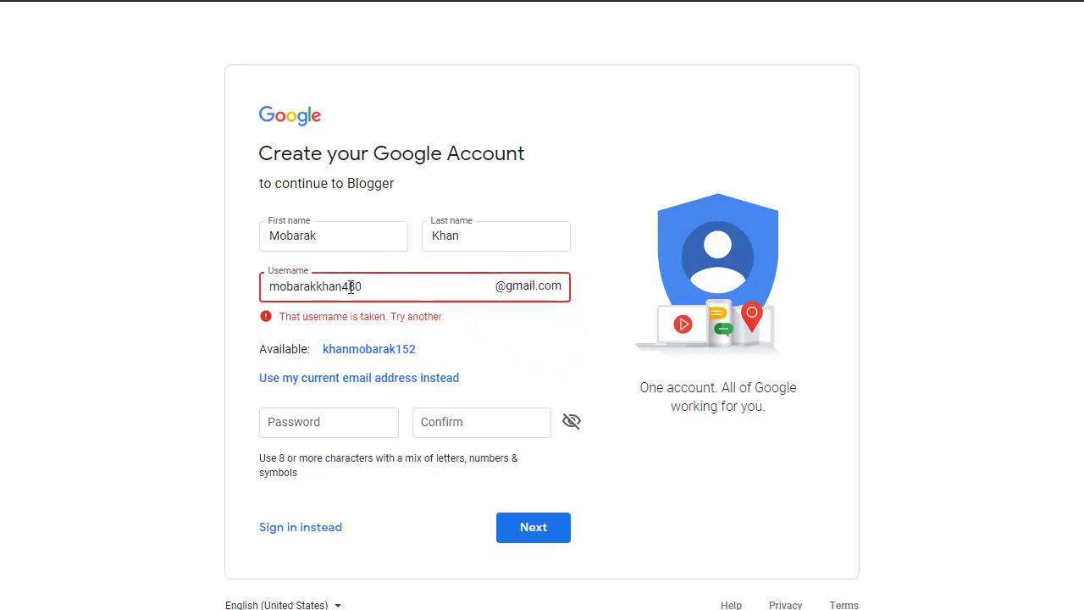
left_click_drag(351, 287, 342, 286)
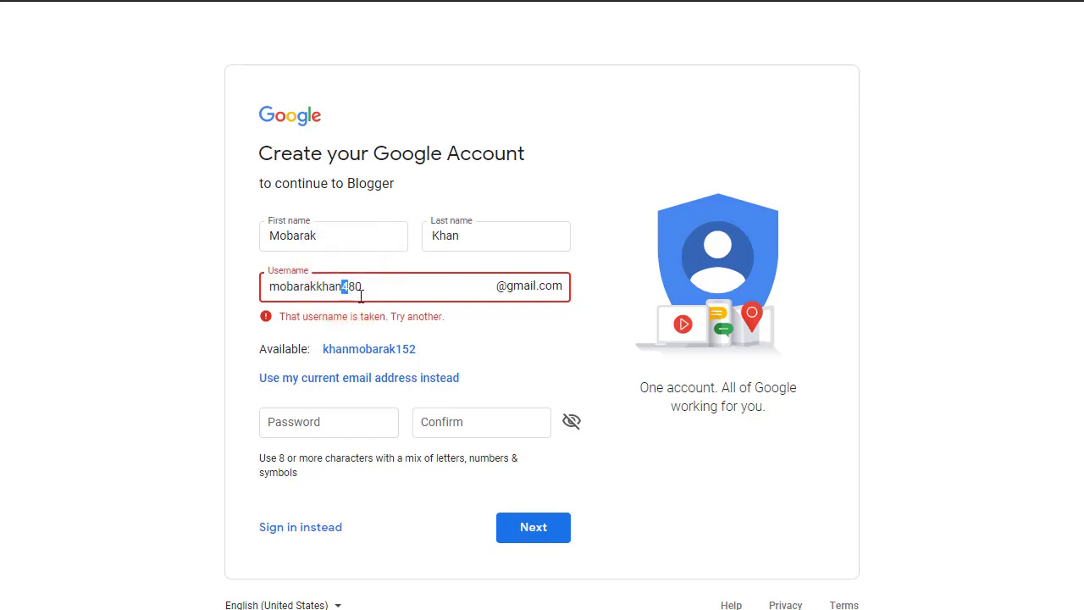
key("Delete")
key("Delete")
key("Delete")
left_click(403, 285)
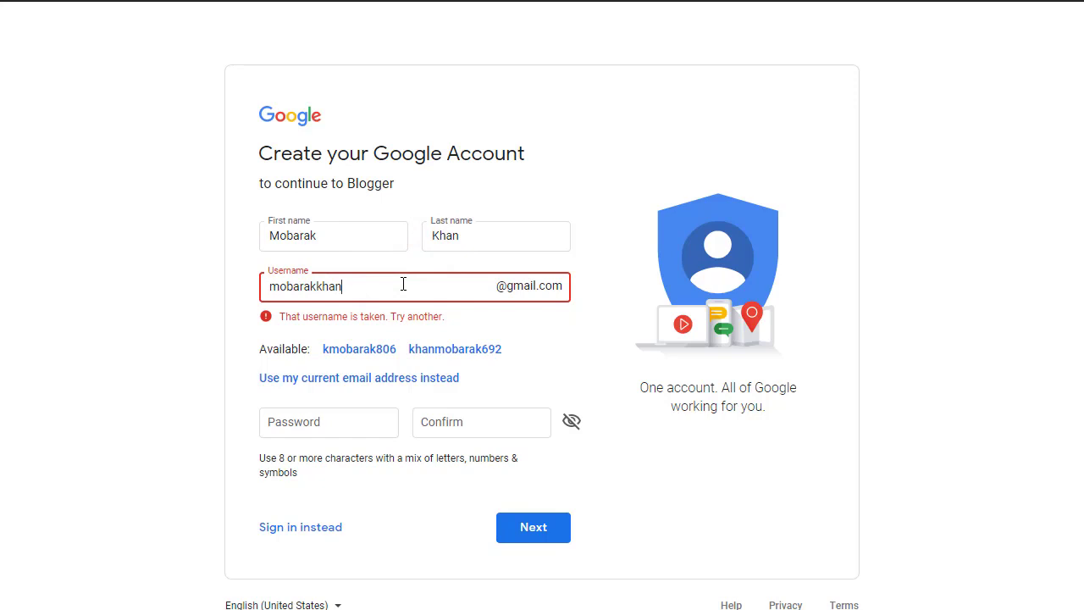
type("480")
left_click(528, 326)
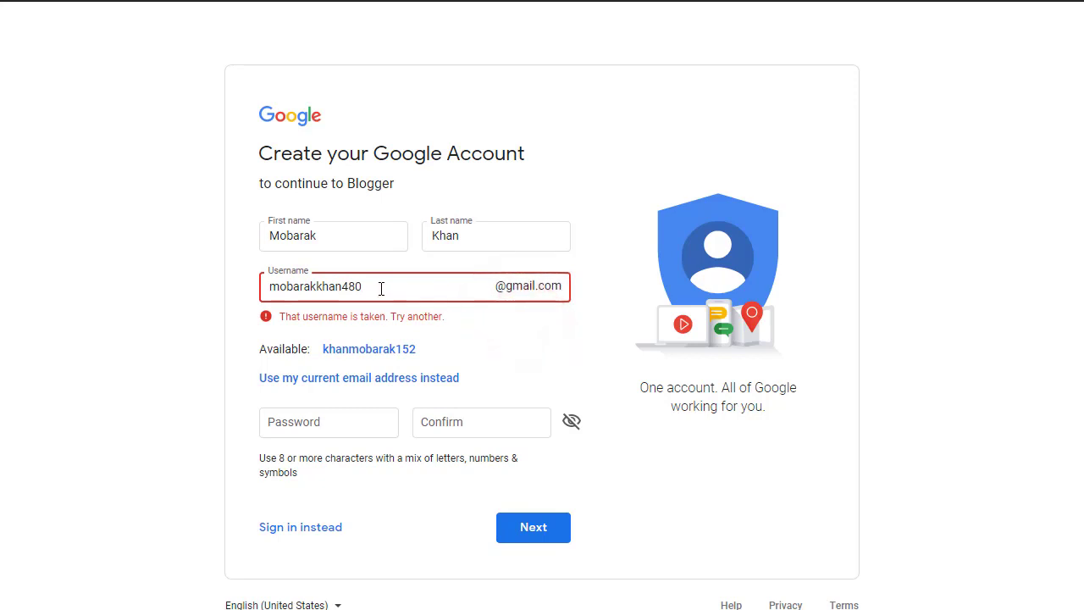
left_click_drag(351, 286, 342, 286)
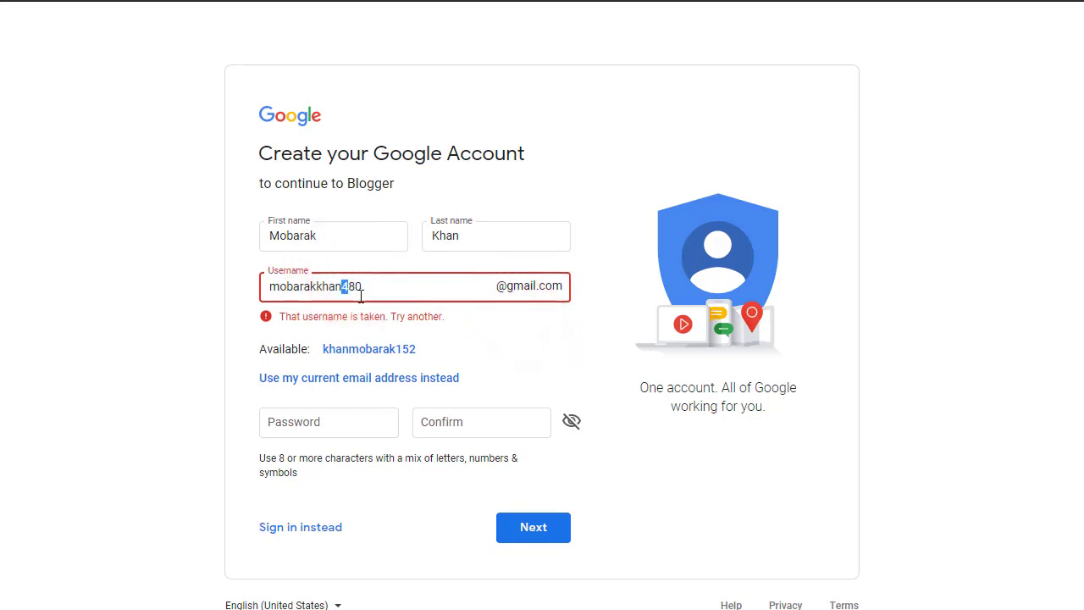
type("3")
left_click(489, 341)
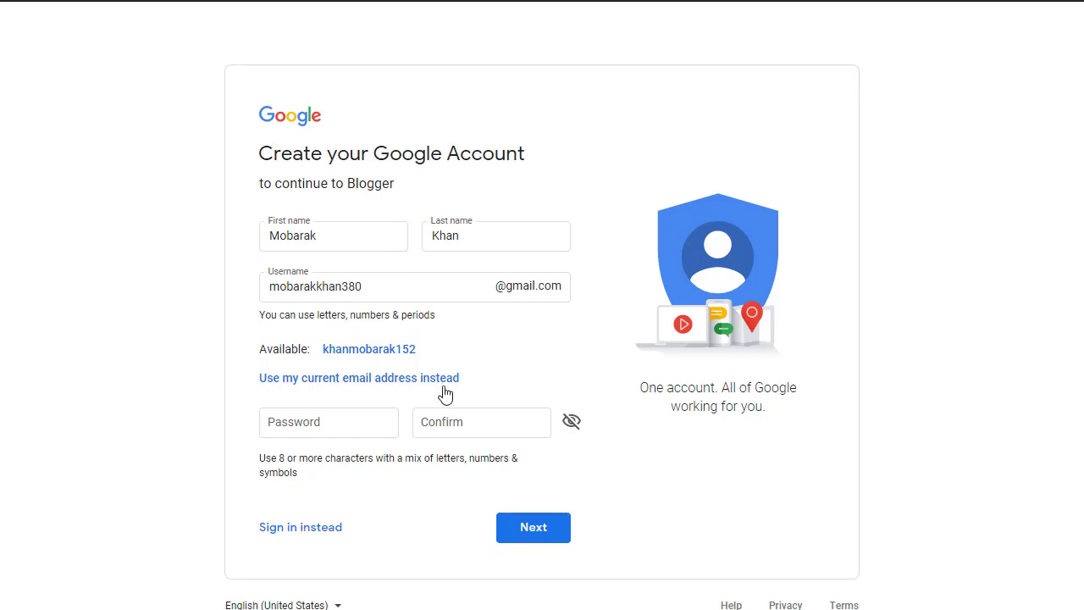
Enter and confirm the account password and submit the name and username form.
left_click(339, 426)
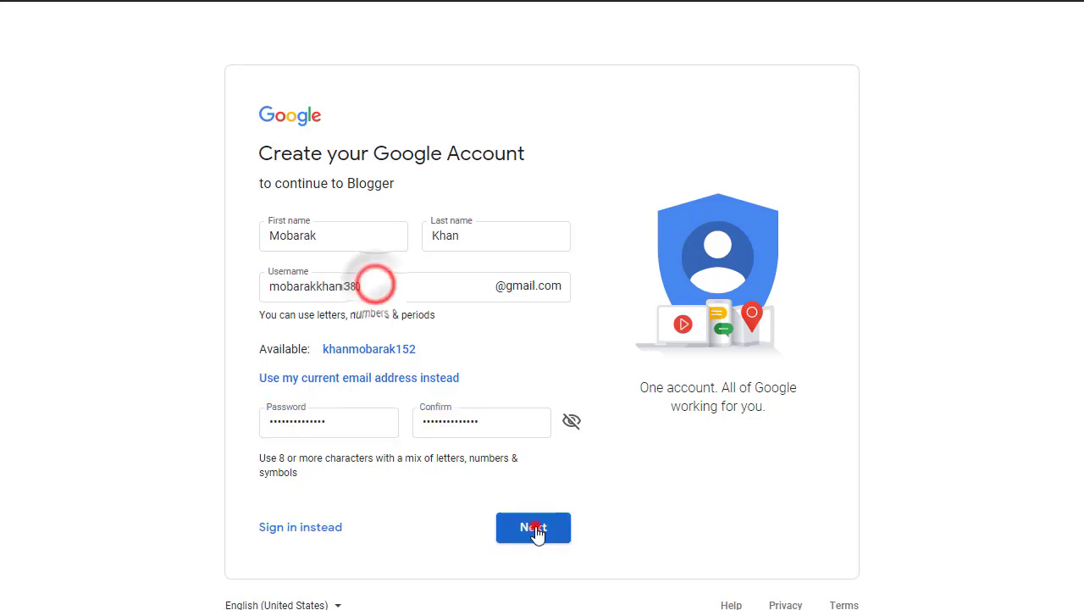
left_click(532, 529)
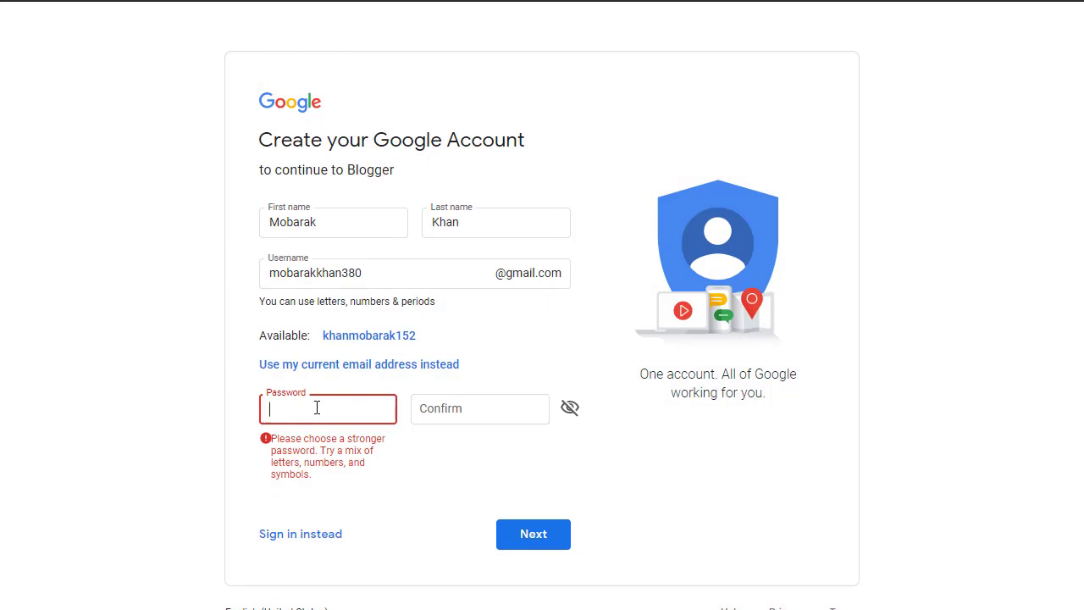
right_click(316, 407)
left_click(534, 524)
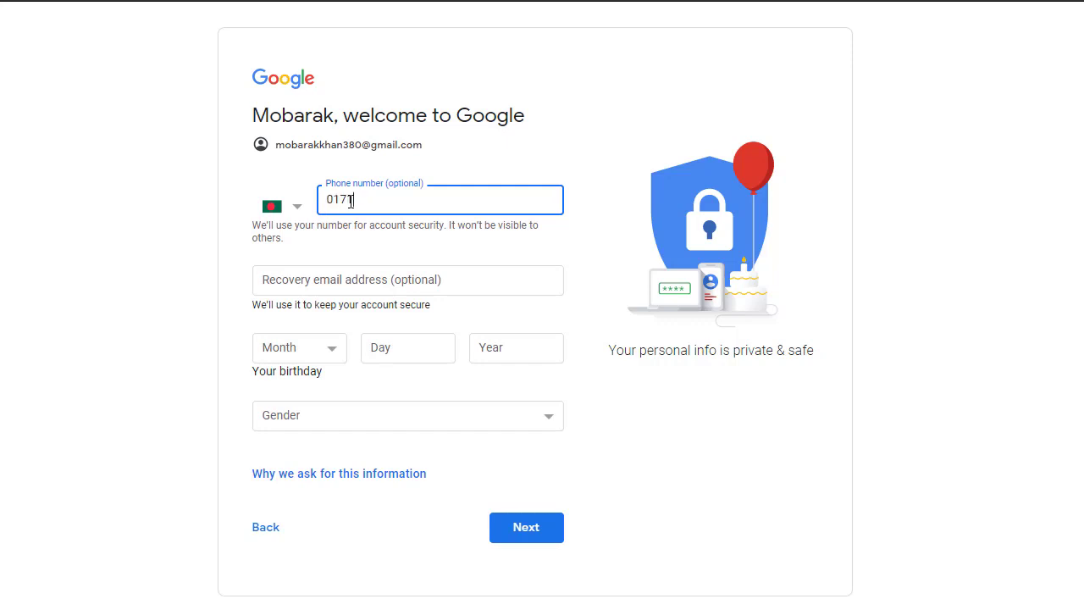
Add a phone number, set birthday January 1, 1992 and gender Male, then submit.
left_click(350, 278)
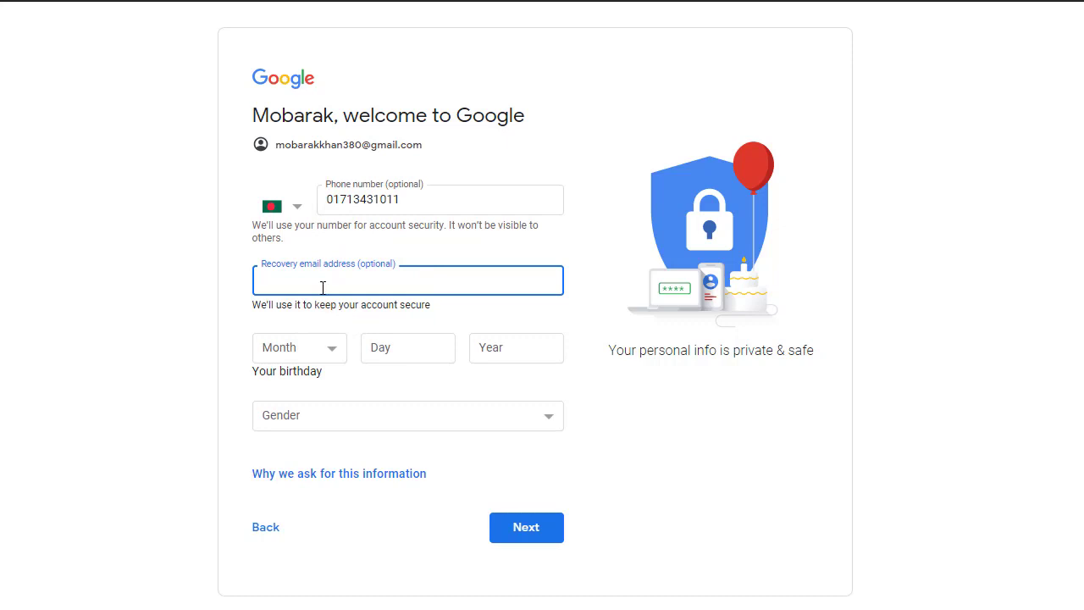
left_click(325, 349)
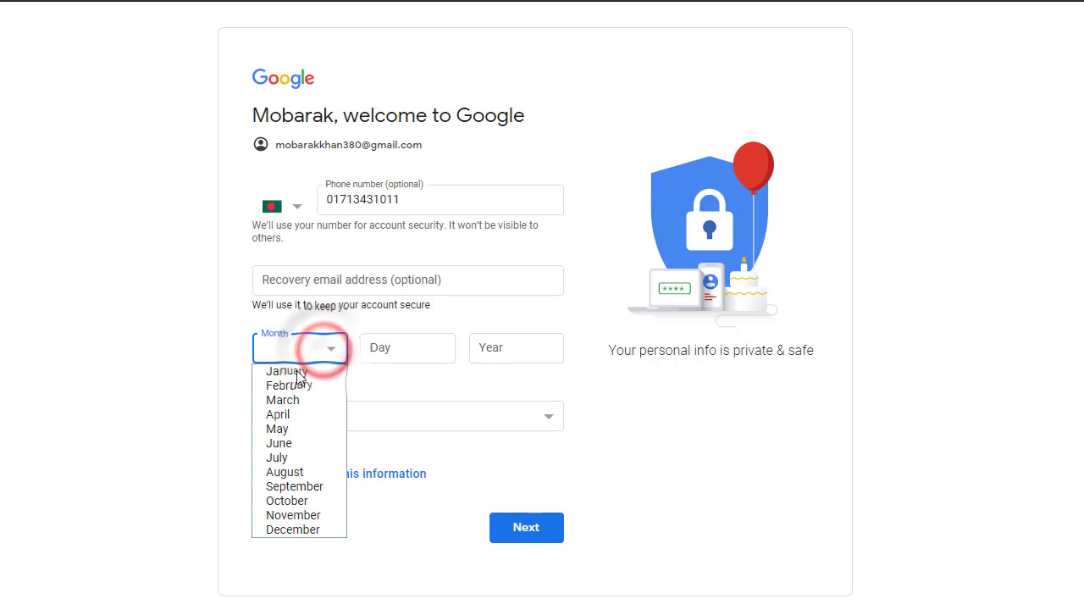
left_click(290, 373)
left_click(391, 345)
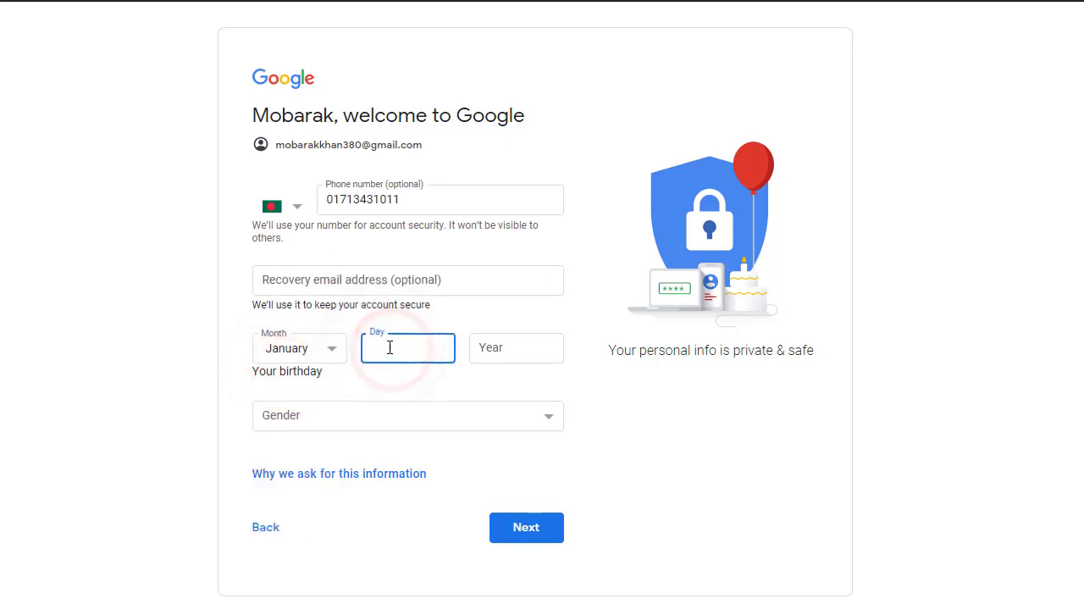
type("1")
left_click(489, 347)
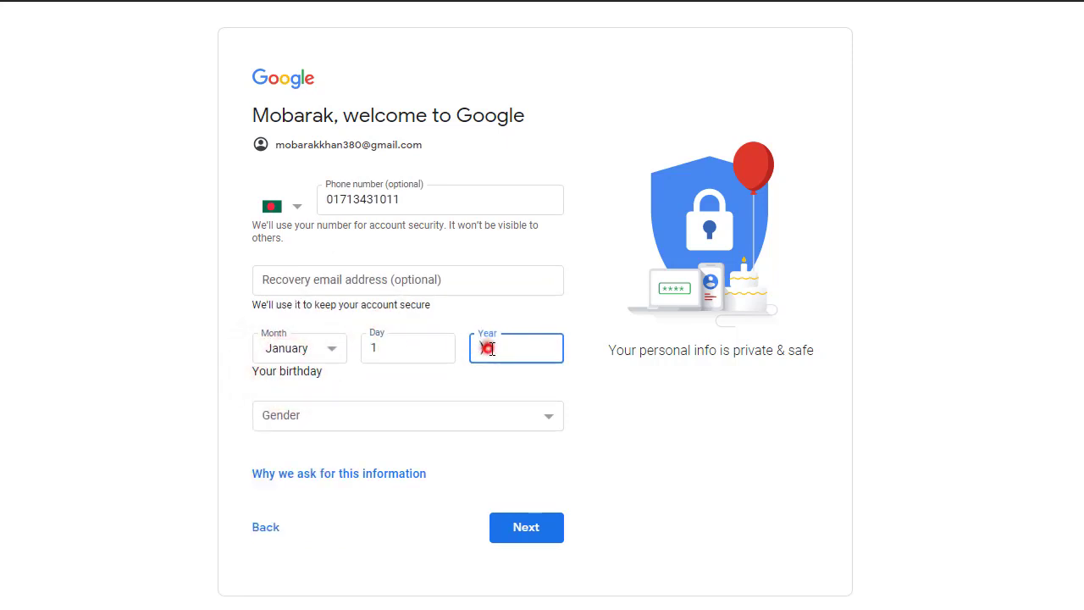
type("1992")
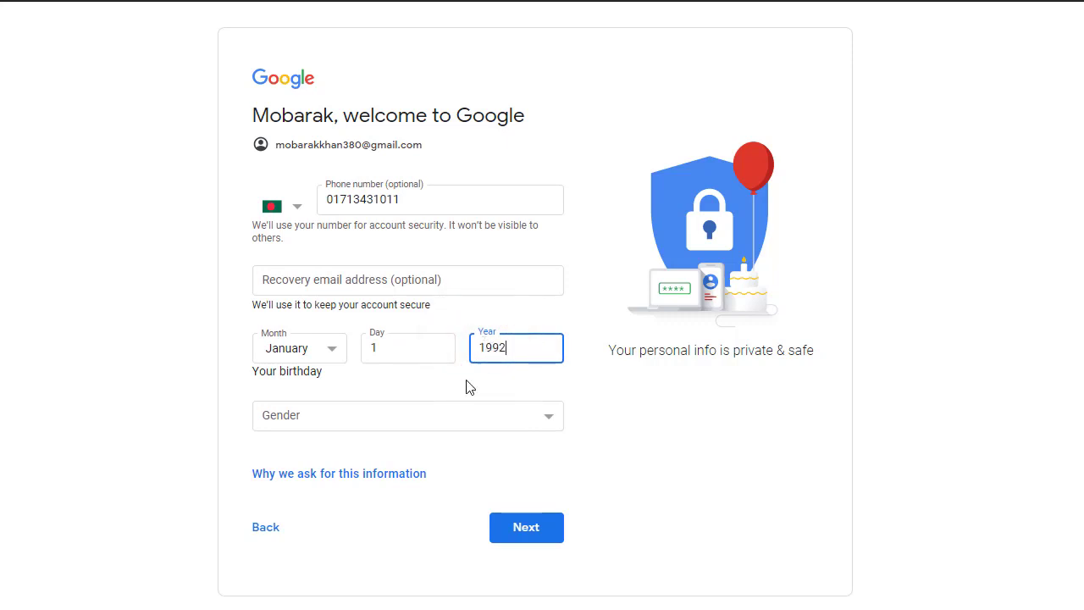
left_click(511, 415)
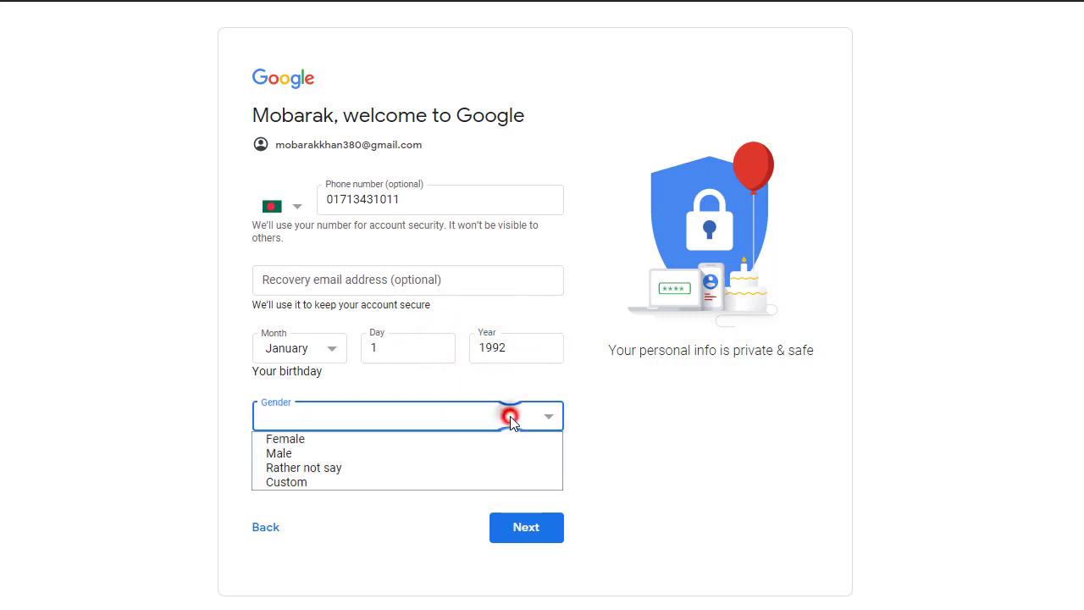
left_click(370, 456)
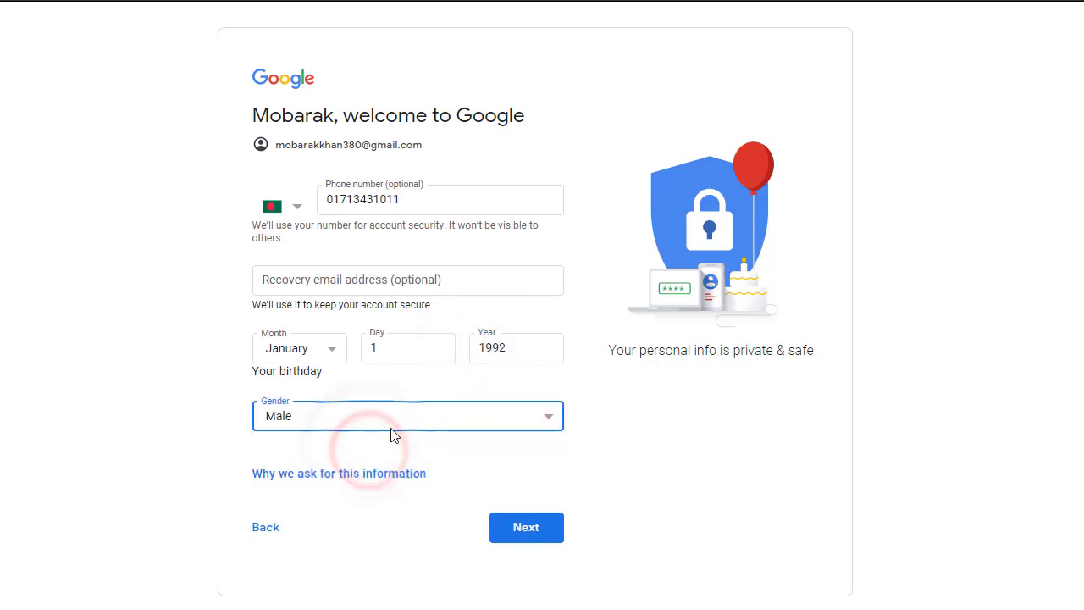
left_click(521, 527)
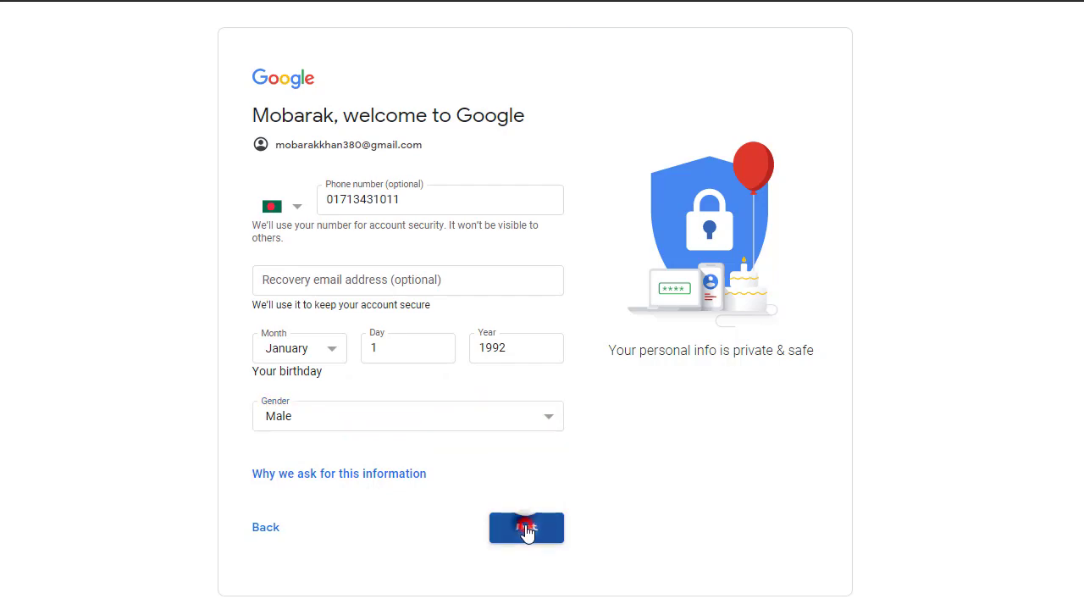
Scroll through the Privacy and Terms page and agree to finish creating the Google Account.
scroll(527, 532, "down", 10)
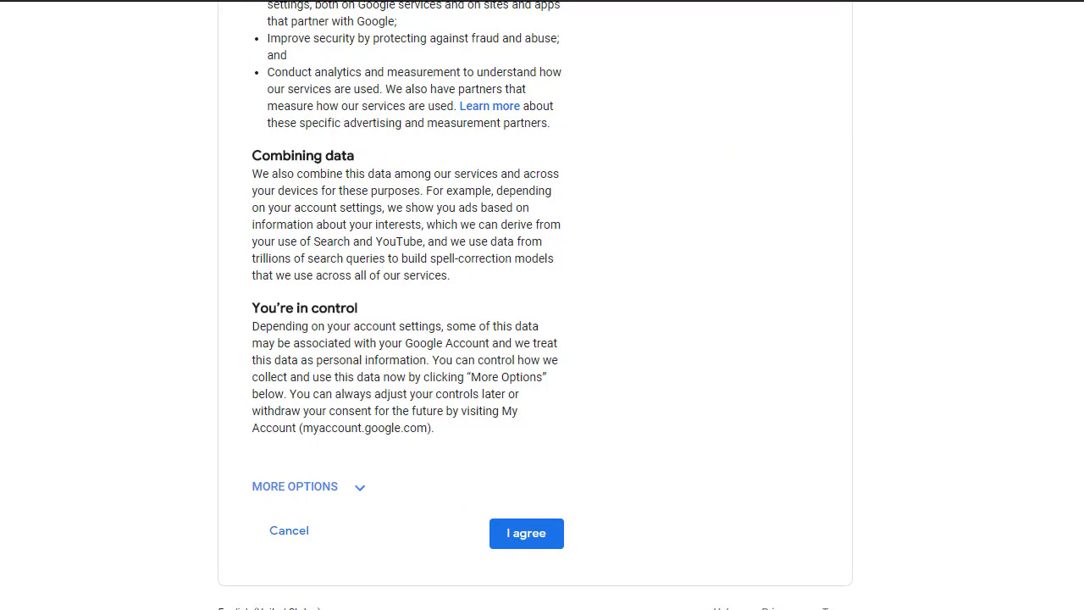
left_click(526, 540)
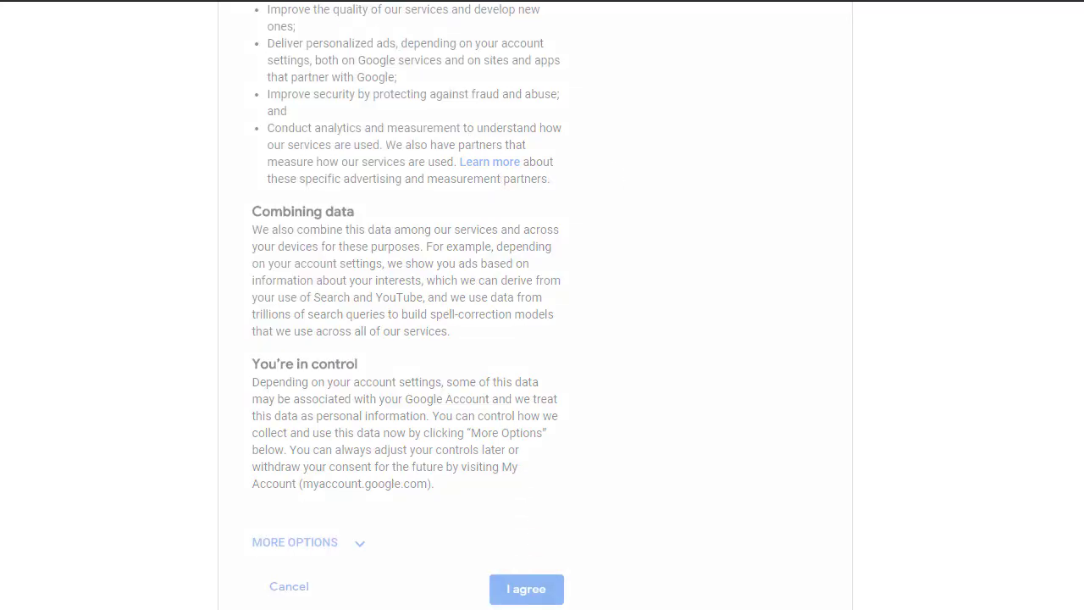
left_click(526, 540)
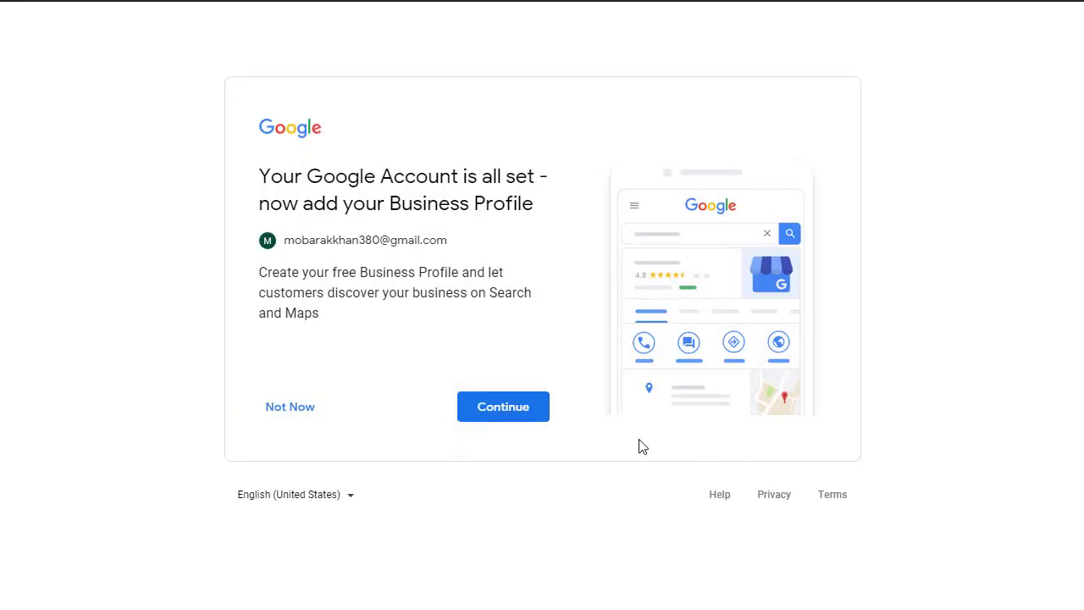
Add a Business Profile and create a new business named 'Gram Bangla Online'.
left_click(516, 410)
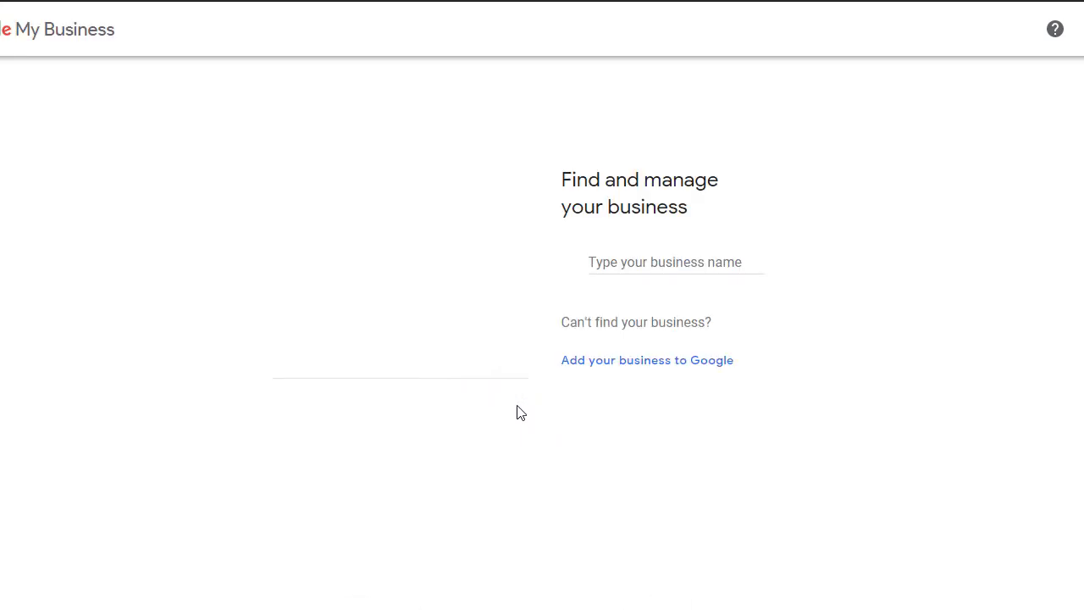
left_click(620, 259)
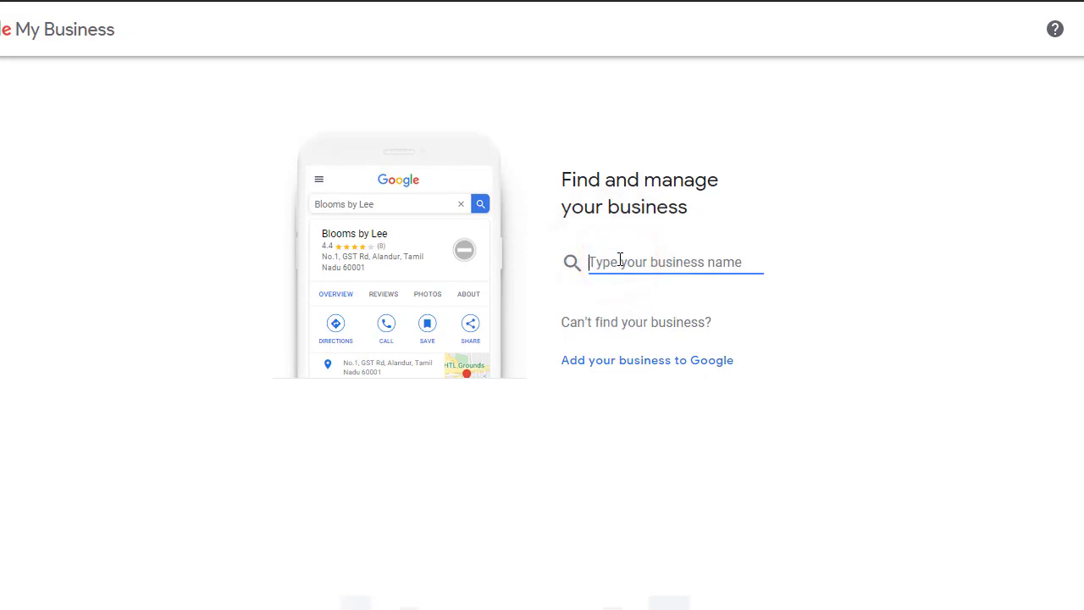
type("Gram")
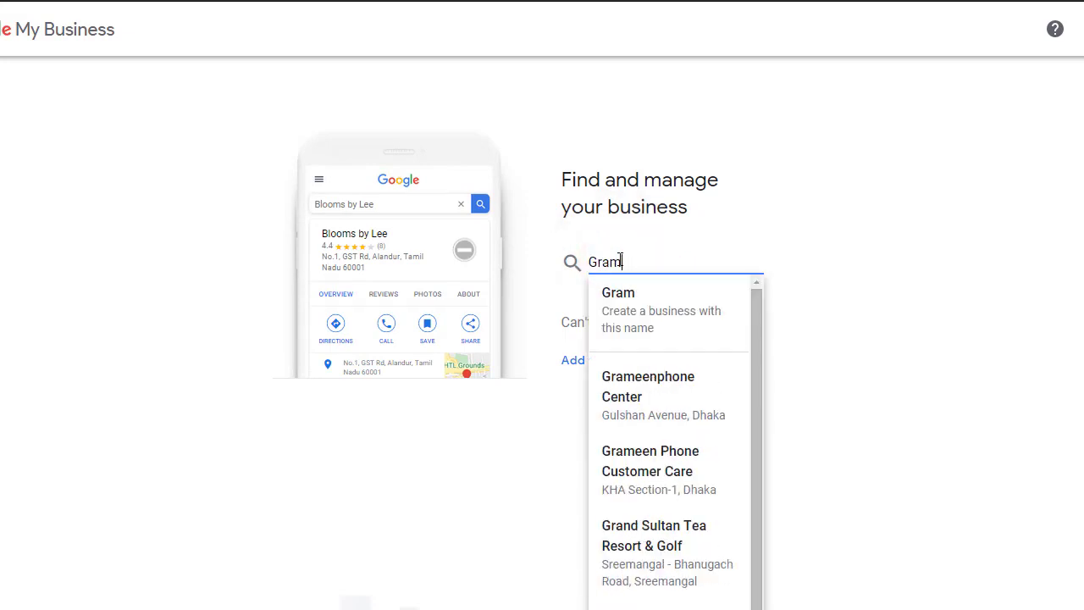
type(" Bangla")
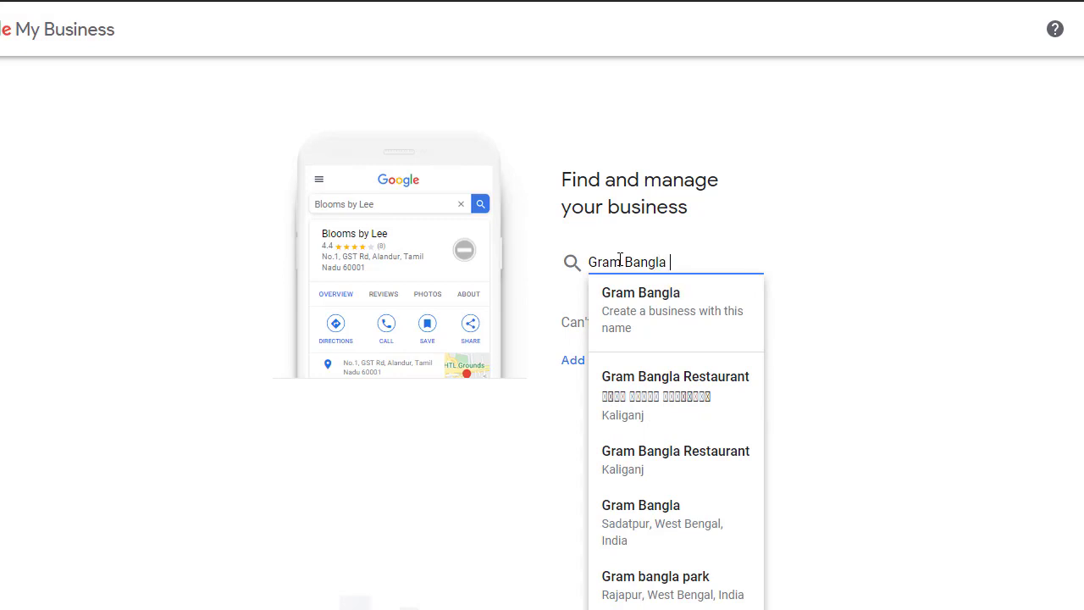
type(" Onlin")
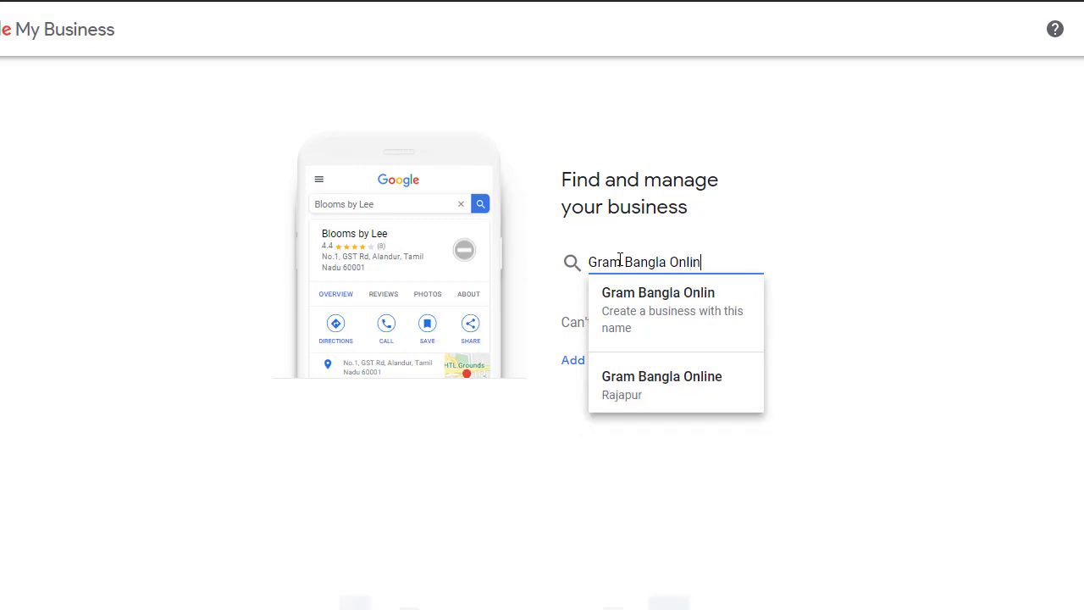
type("e")
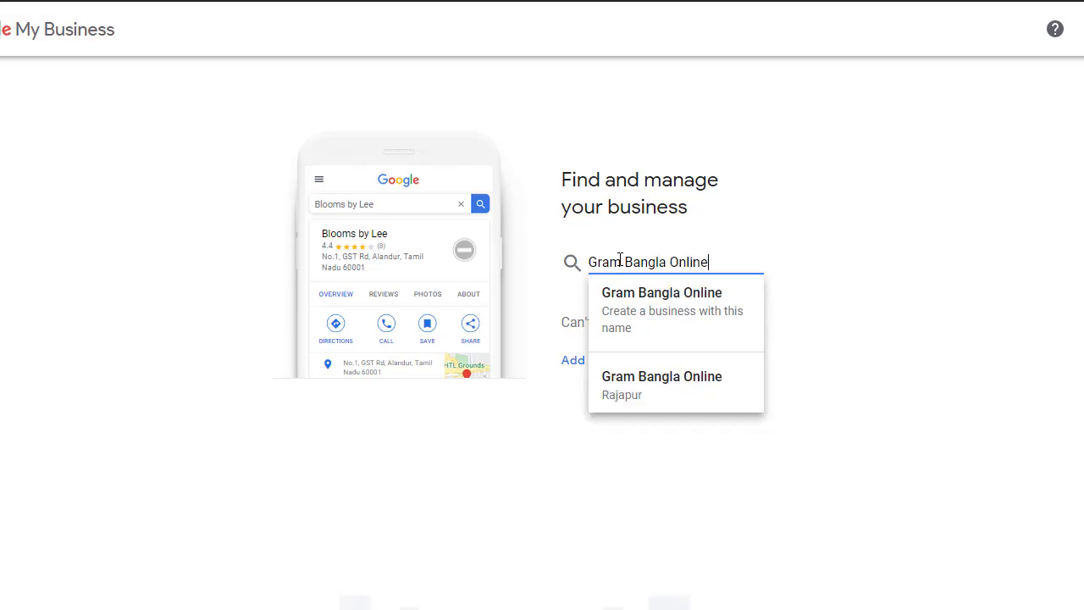
left_click(687, 308)
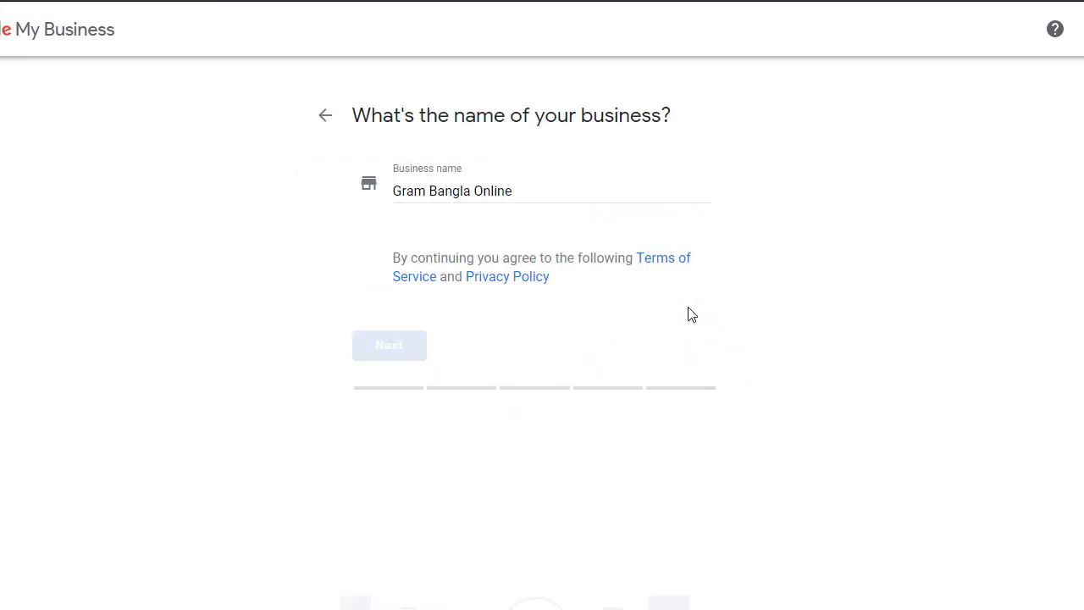
Confirm Gram Bangla Online as the business name and proceed to the empty business-category step.
left_click(392, 358)
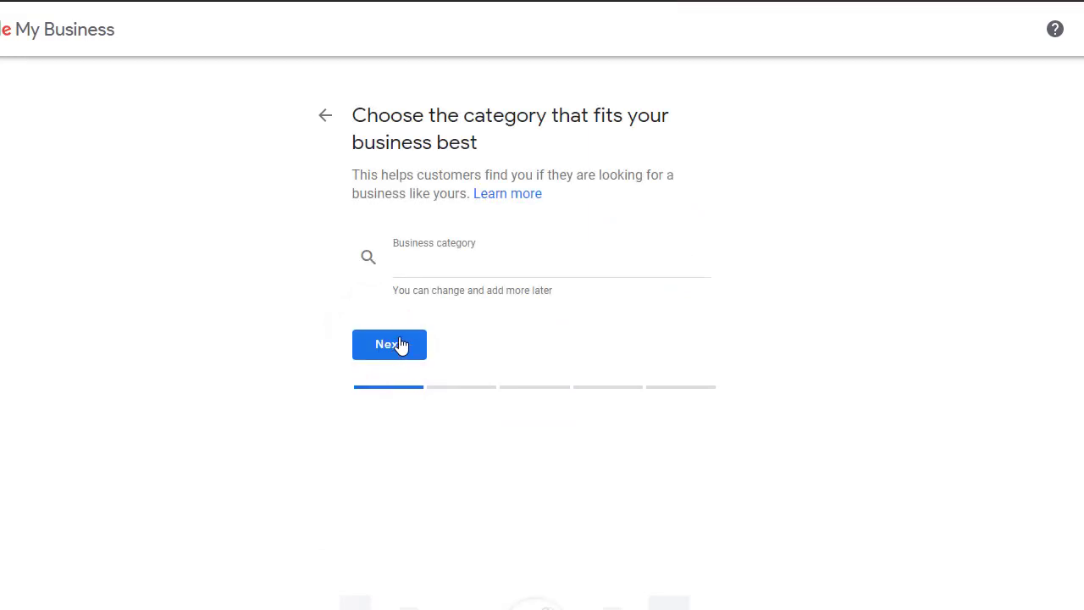
left_click(401, 345)
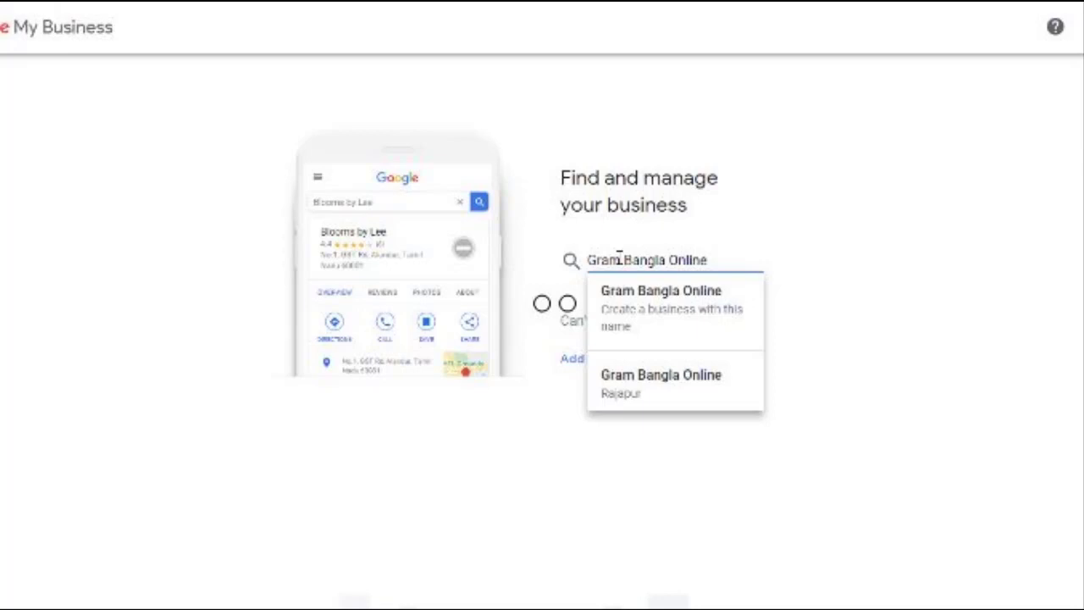
left_click(688, 310)
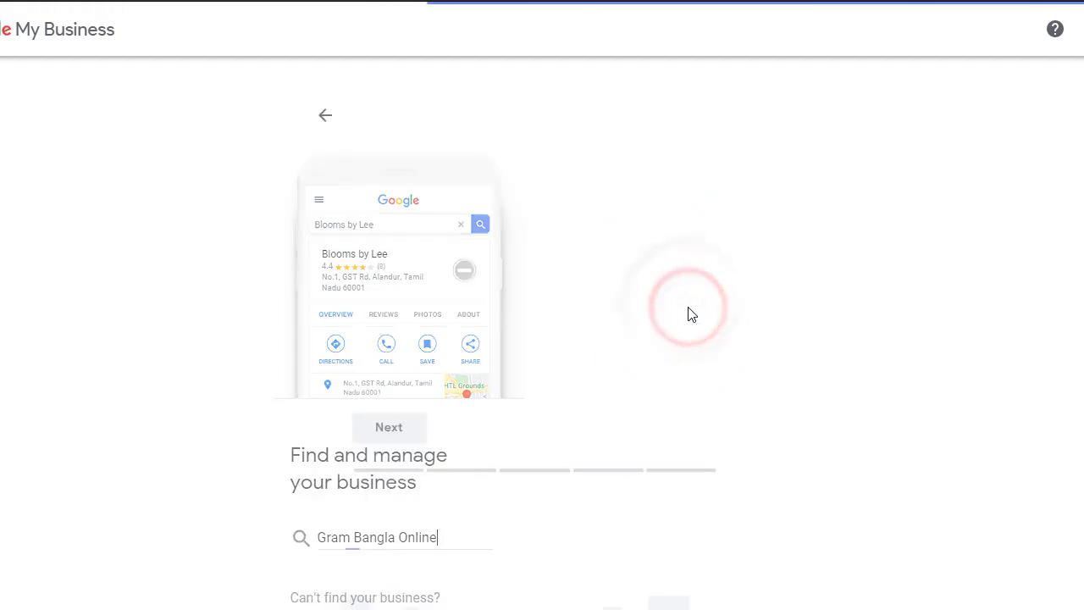
left_click(392, 357)
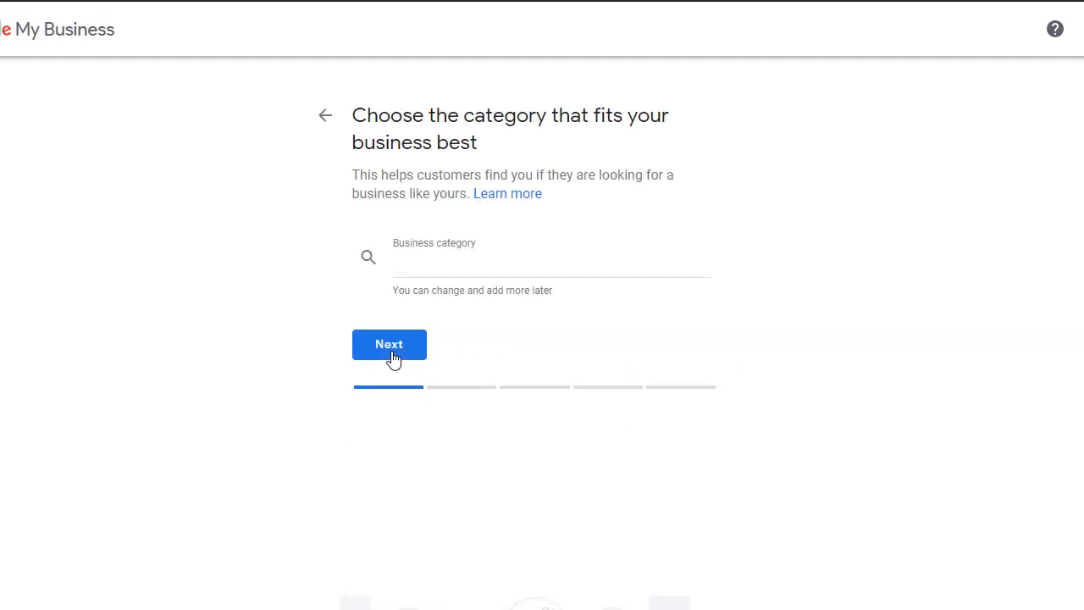
left_click(402, 345)
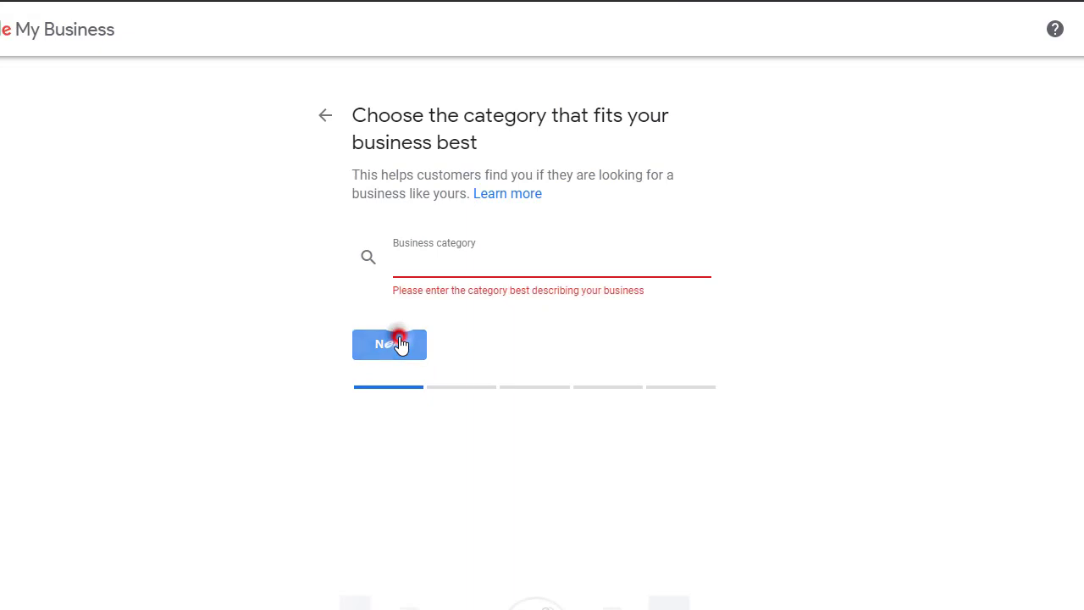
Set the business category to Marketing agency and continue to the location question.
left_click(484, 261)
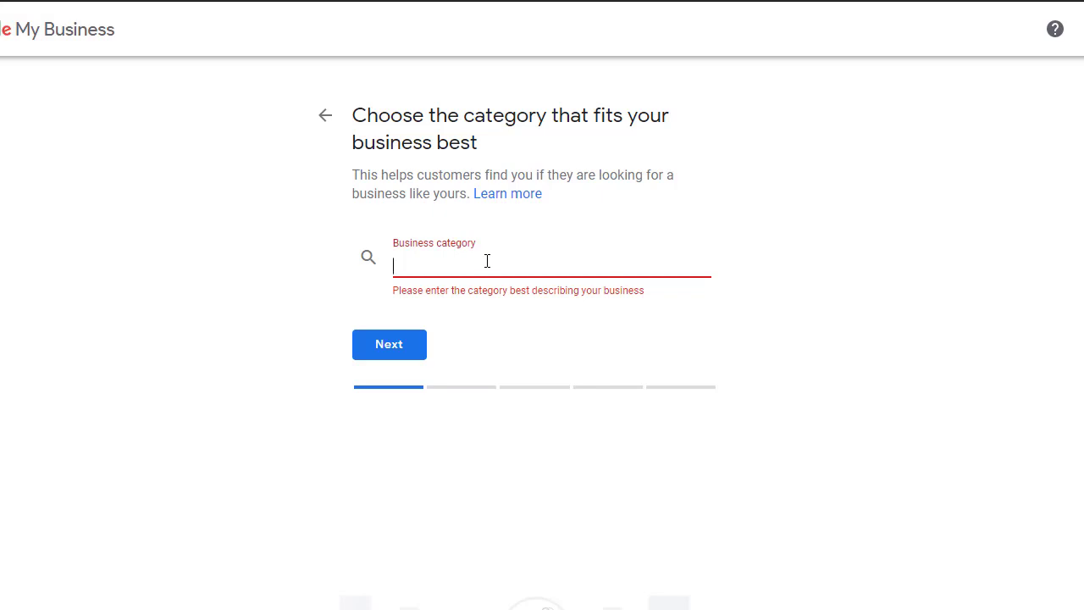
type("Mar")
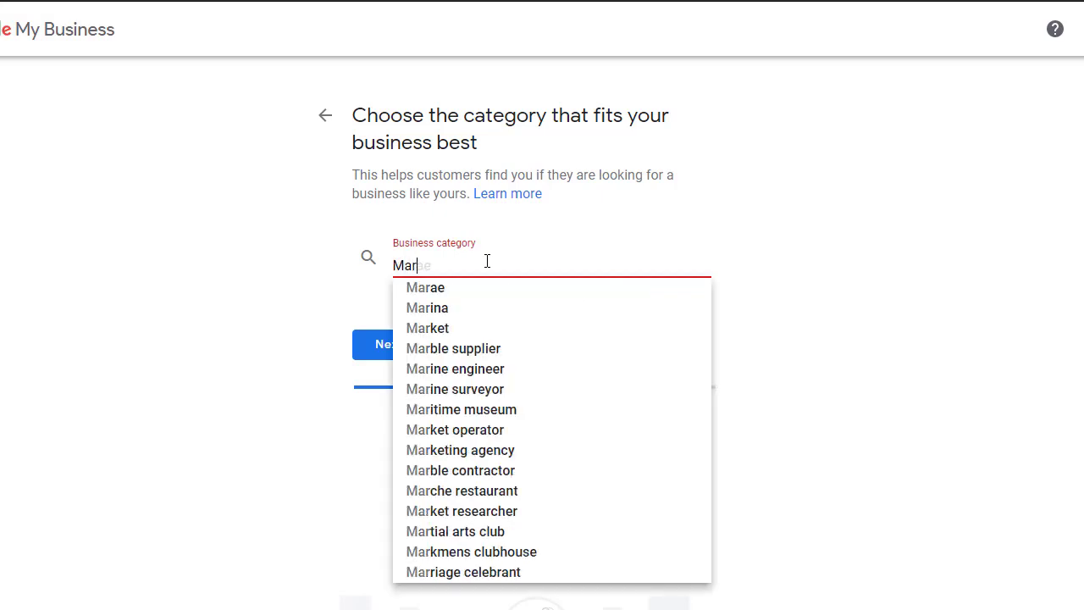
type("keting")
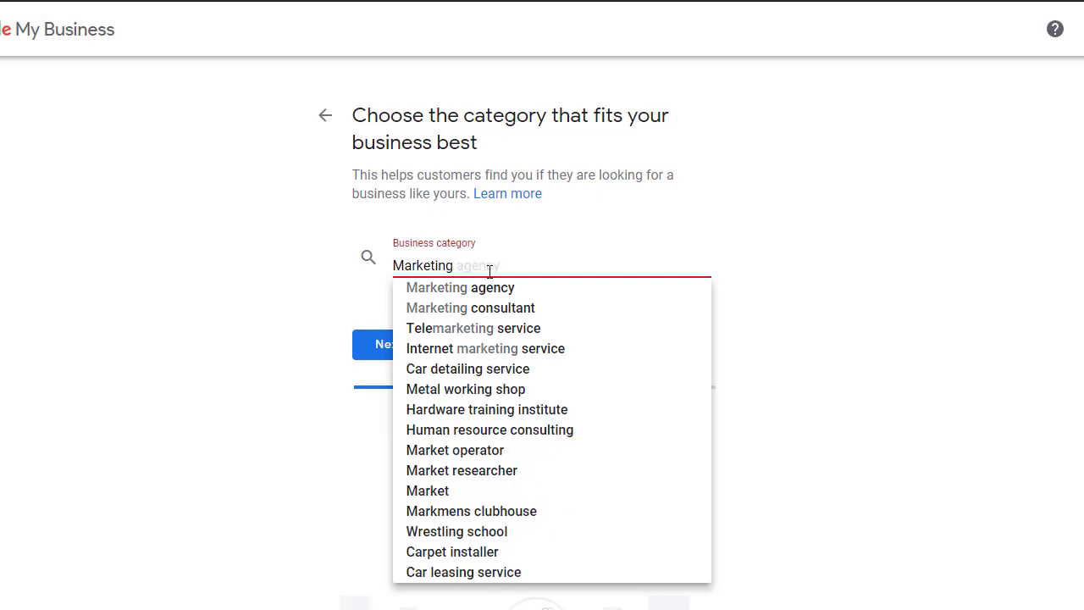
left_click(502, 289)
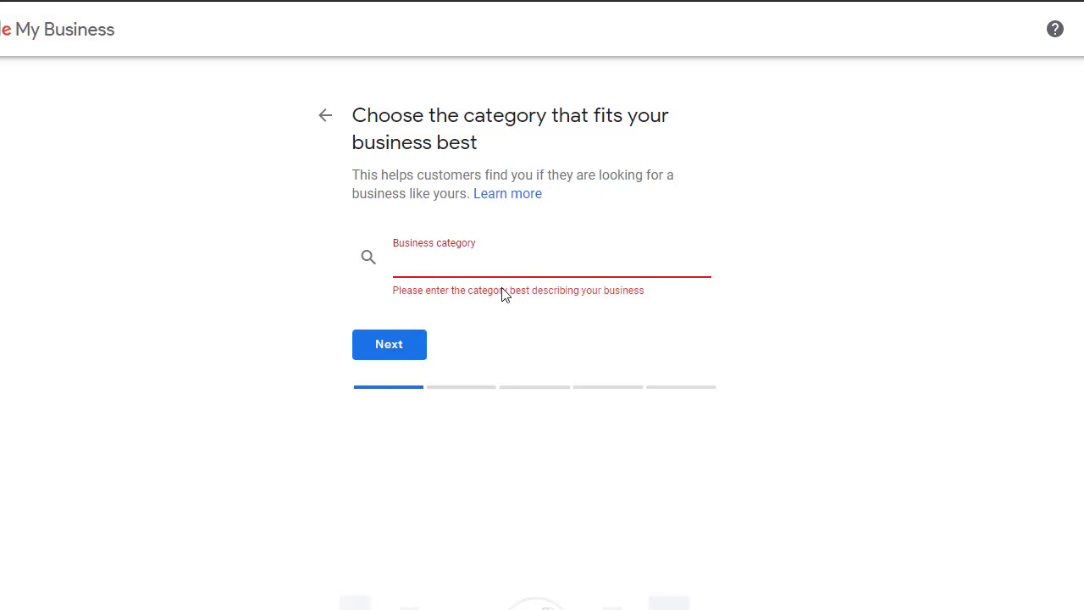
type("m")
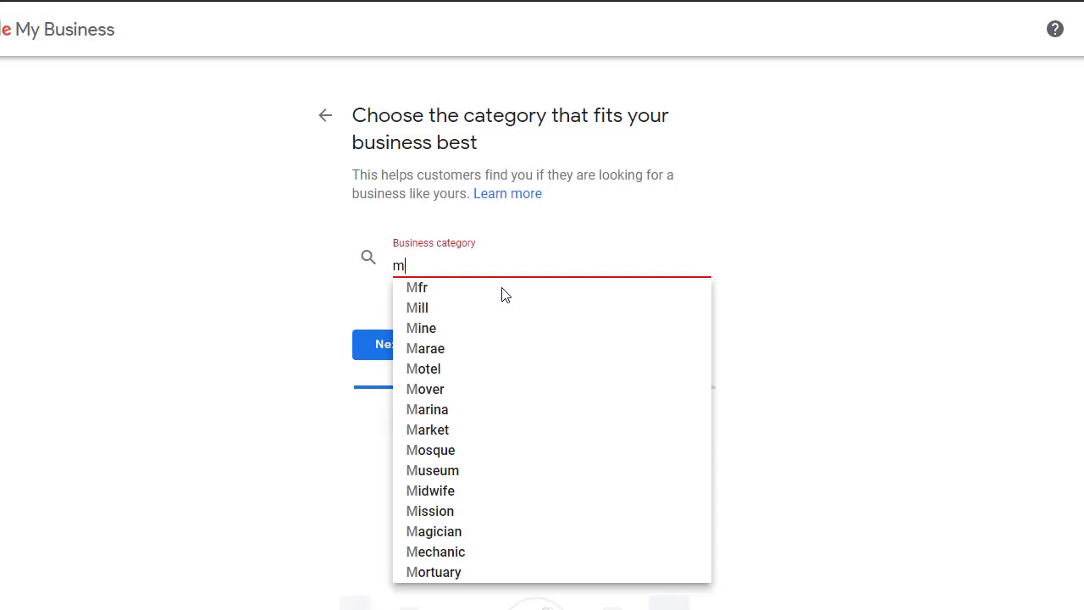
type("ar")
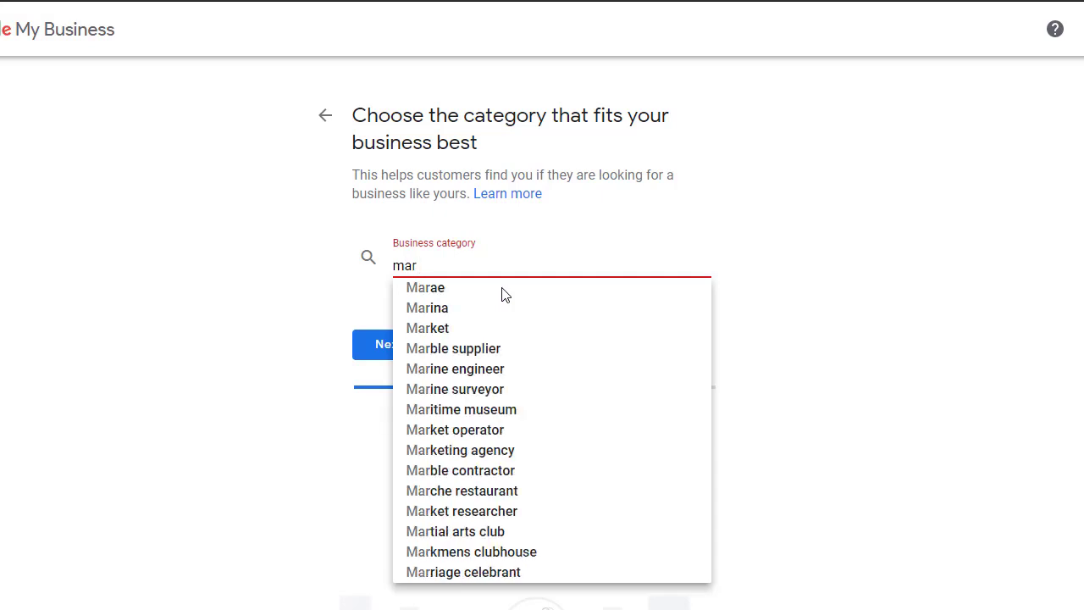
type("keti")
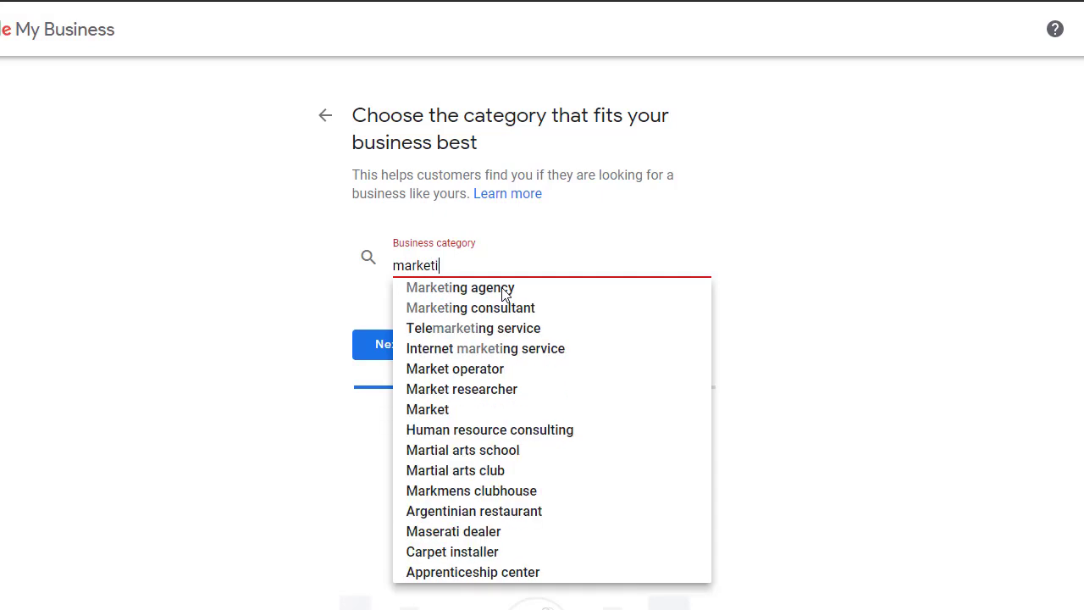
type("ng")
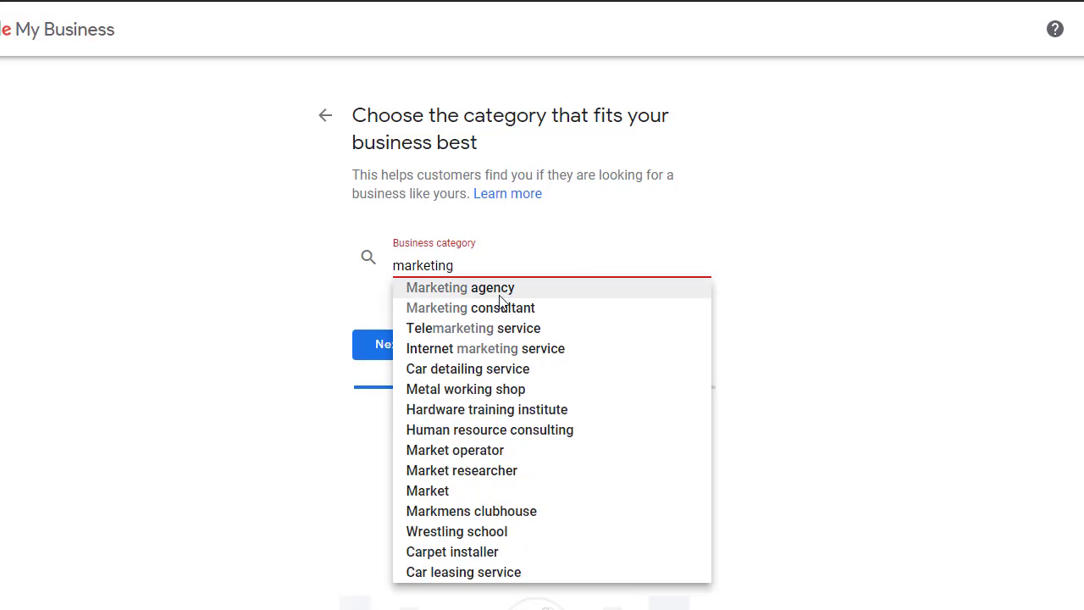
left_click(505, 292)
left_click(398, 352)
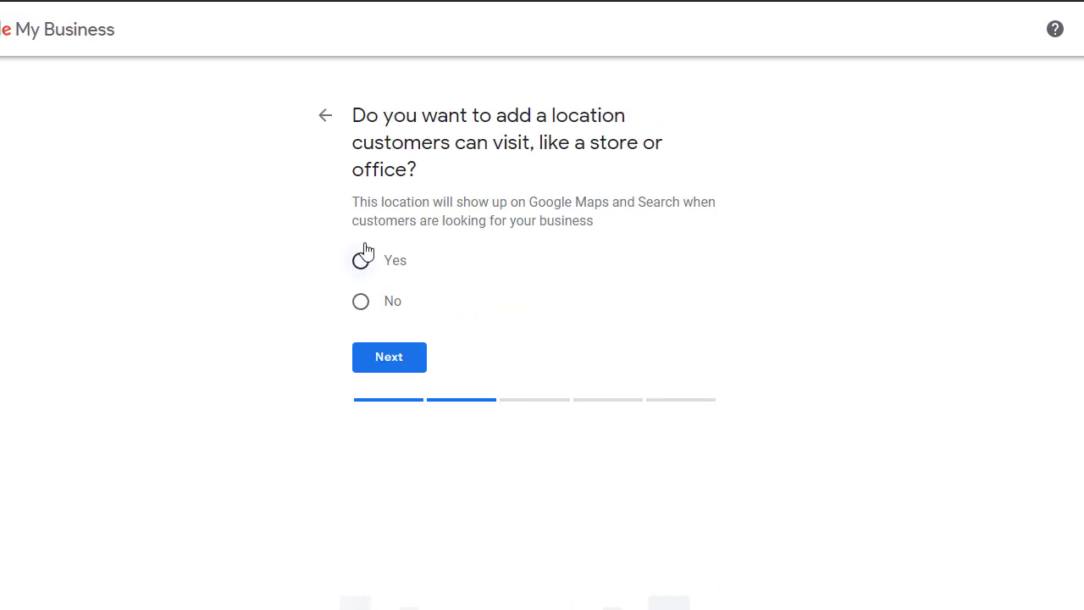
Answer Yes to adding a location customers can visit, like a store or office.
left_click(363, 262)
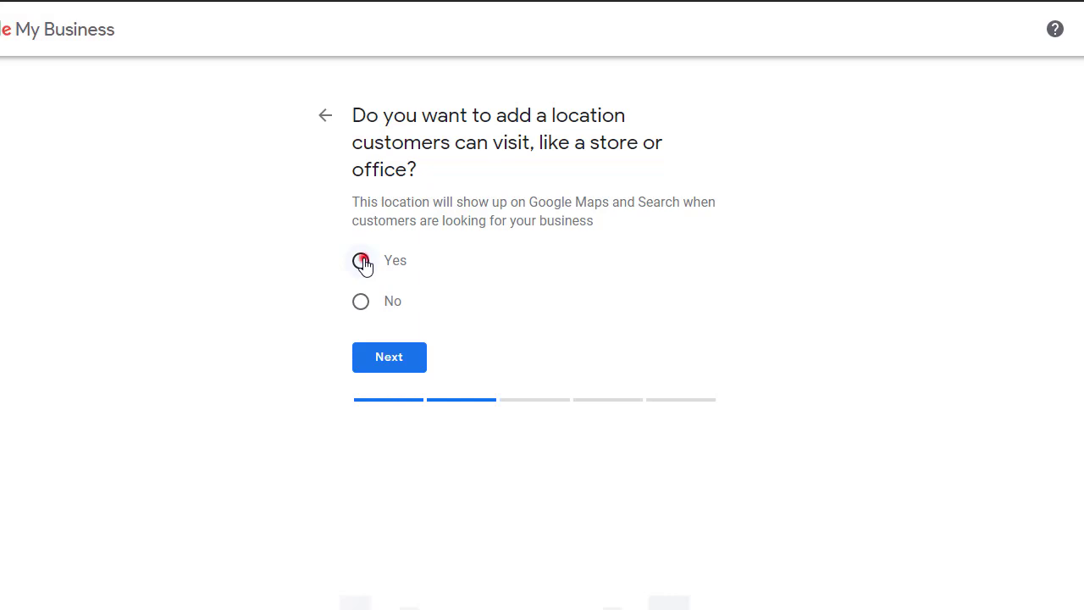
left_click(395, 358)
left_click(362, 259)
left_click(499, 296)
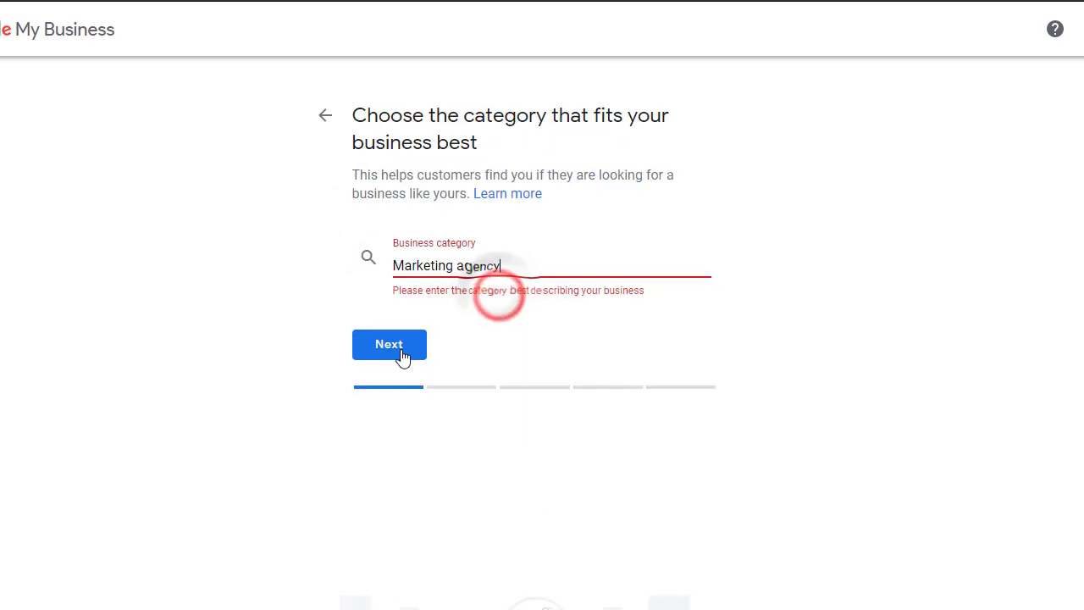
left_click(401, 357)
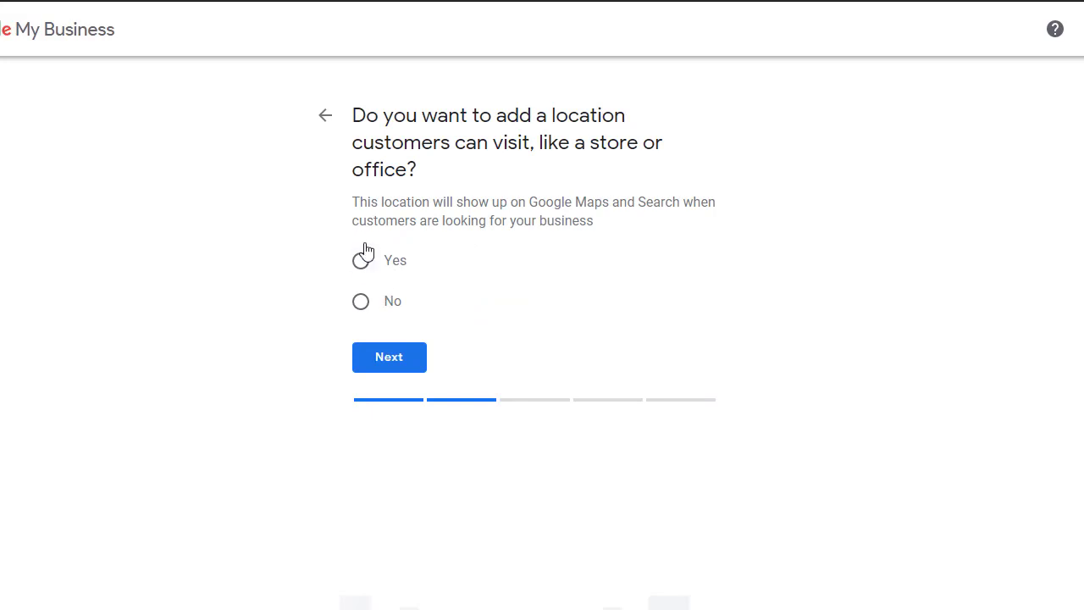
left_click(362, 260)
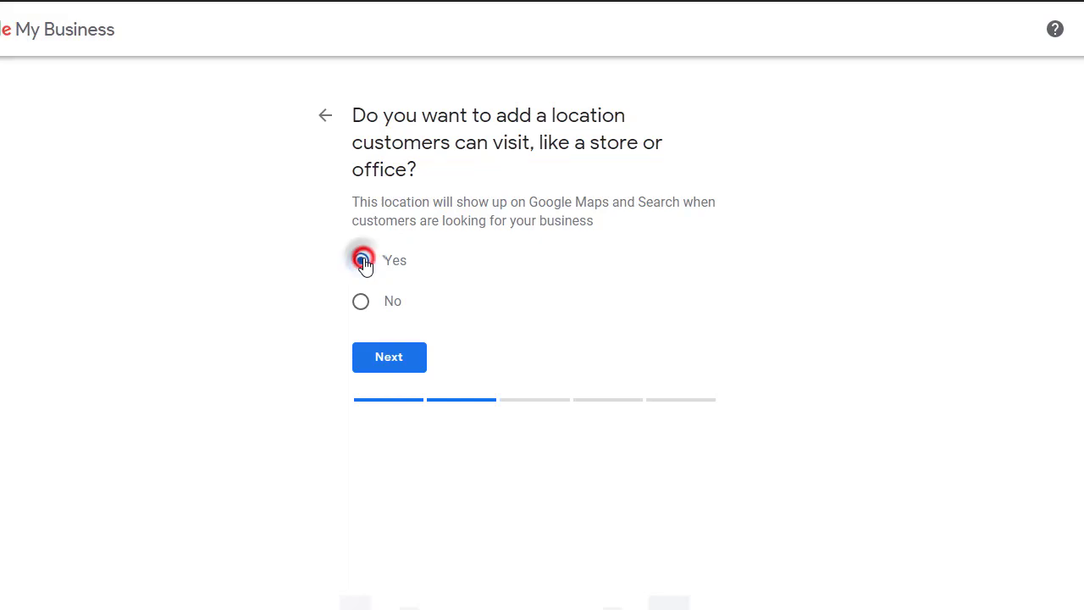
left_click(392, 358)
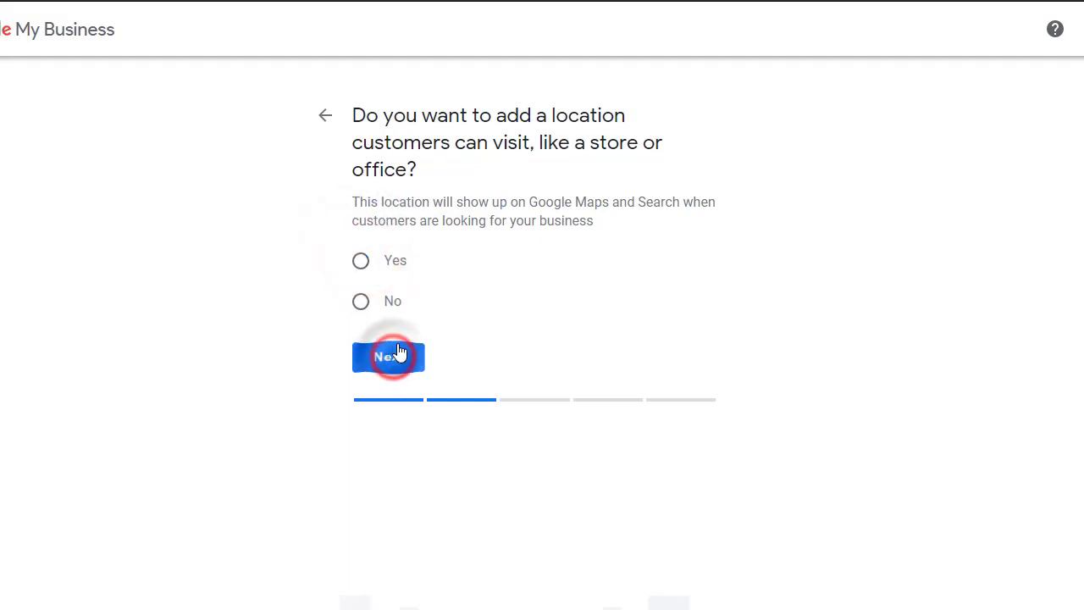
left_click(363, 260)
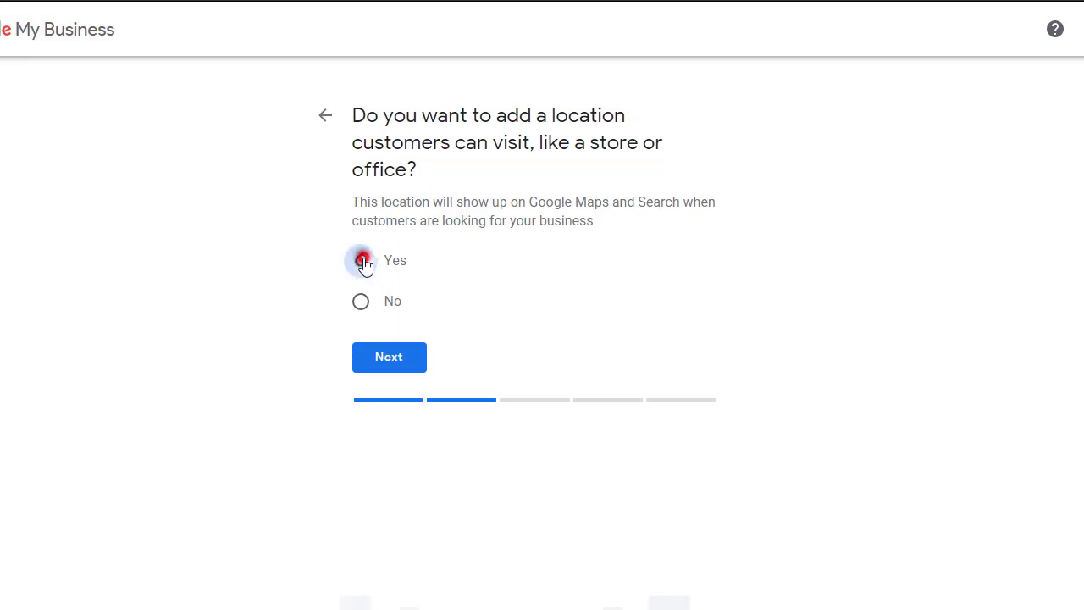
left_click(393, 361)
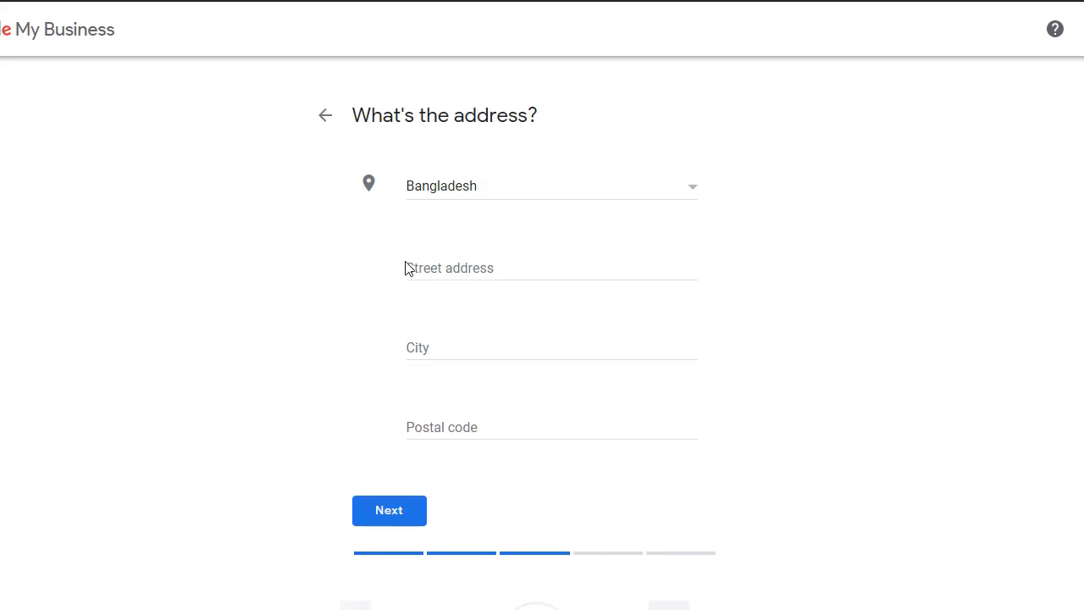
Enter Dhaka as street address and city, postal code 8410, and submit.
left_click(527, 267)
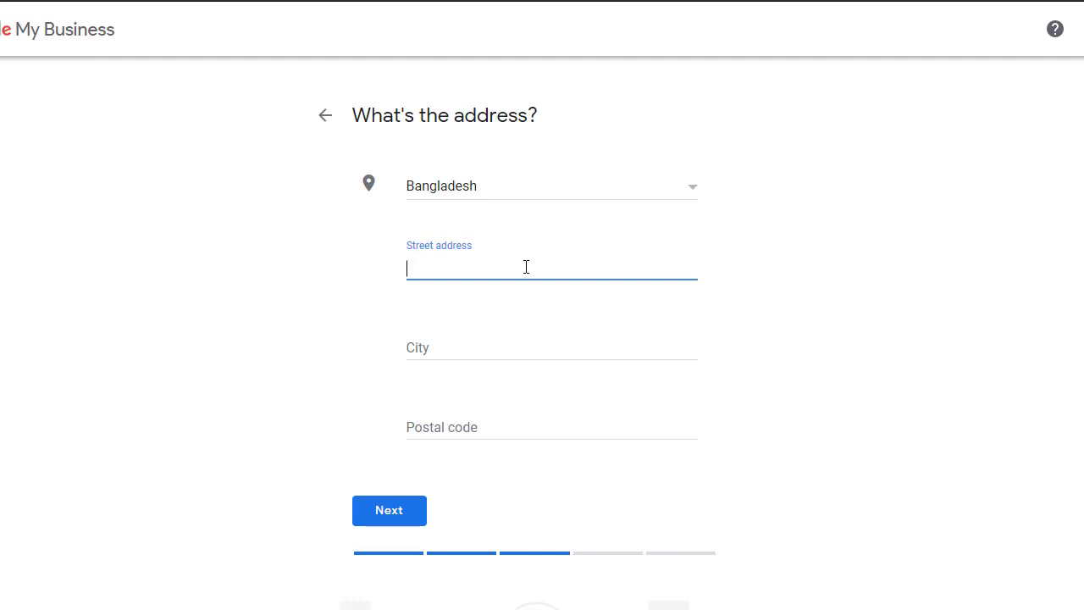
type("Dhaka")
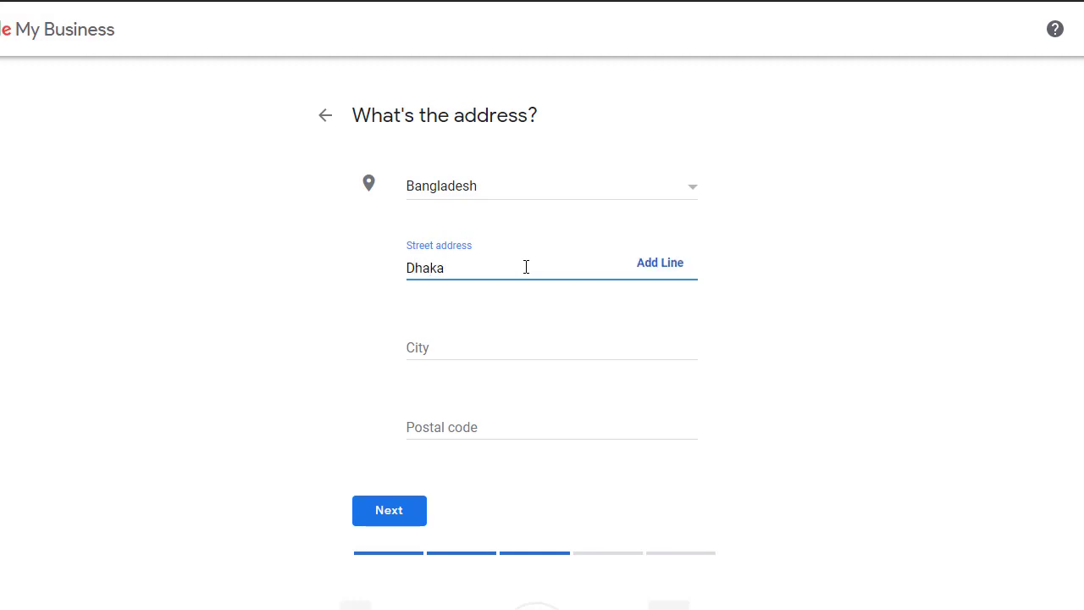
left_click(489, 345)
type("D")
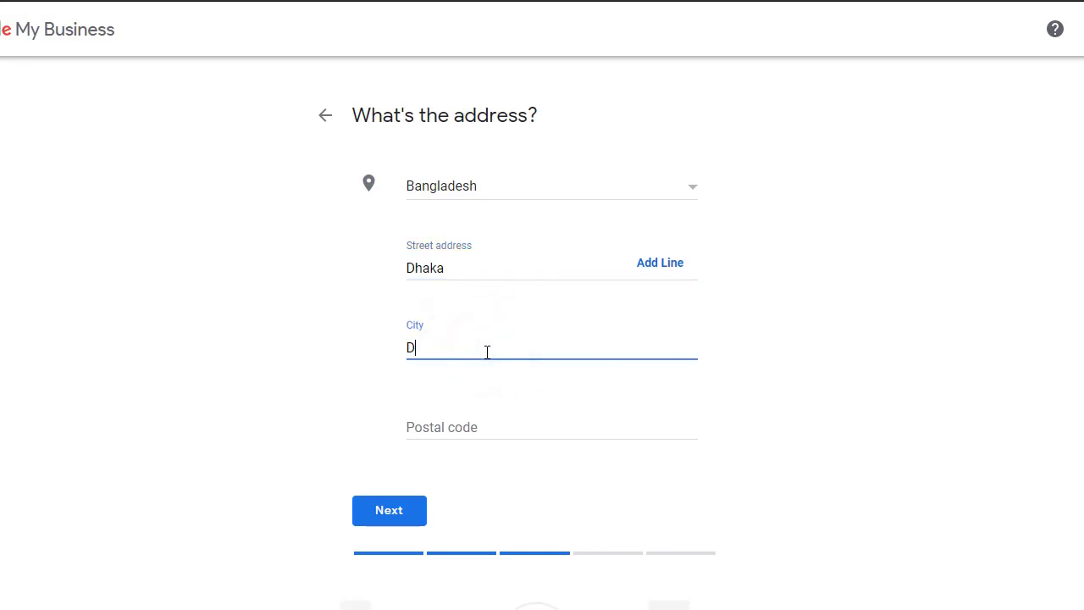
type("haka")
left_click(478, 432)
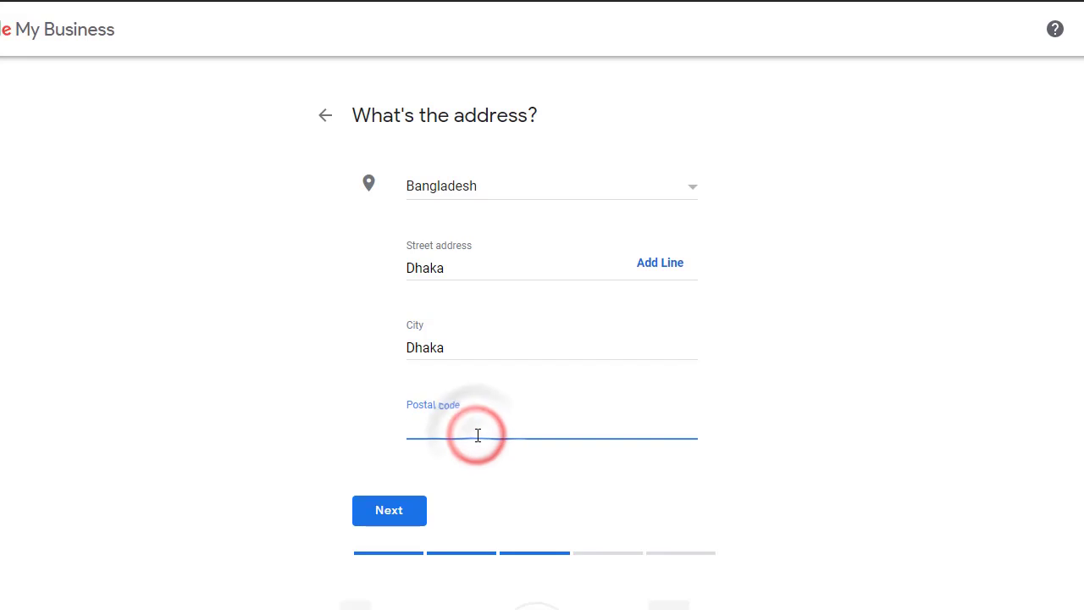
type("8410")
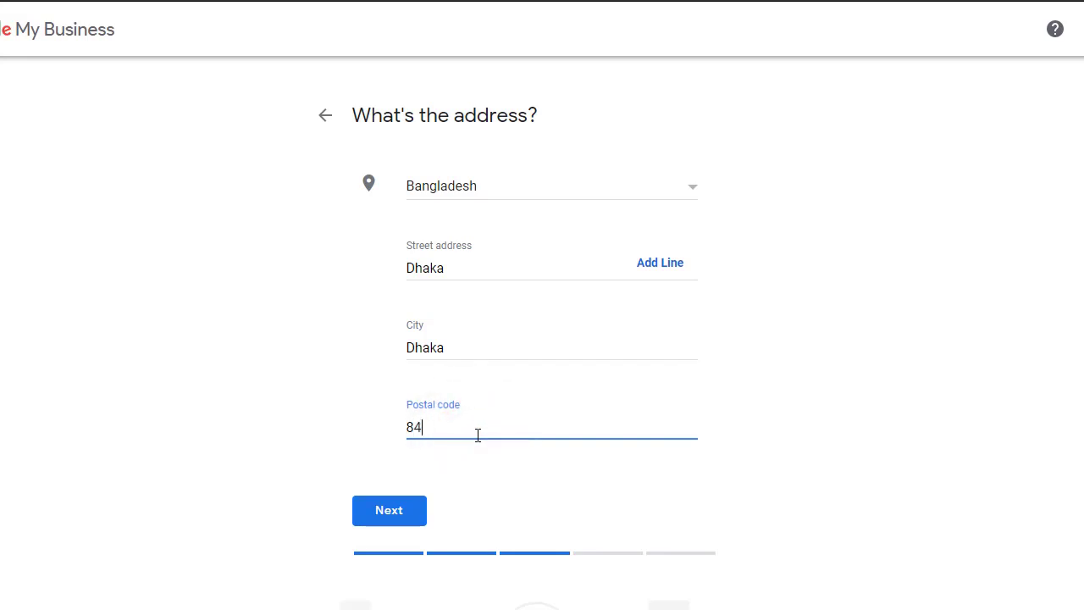
left_click(392, 514)
Re-enter city Dhaka and postal code 8410 and submit the address.
left_click(487, 352)
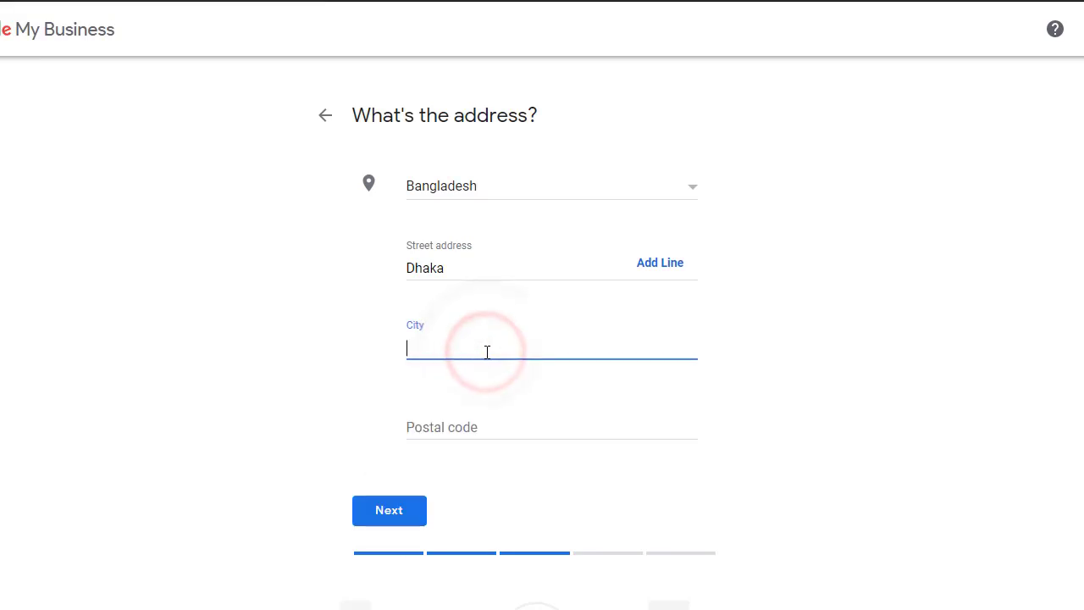
type("Dhaka")
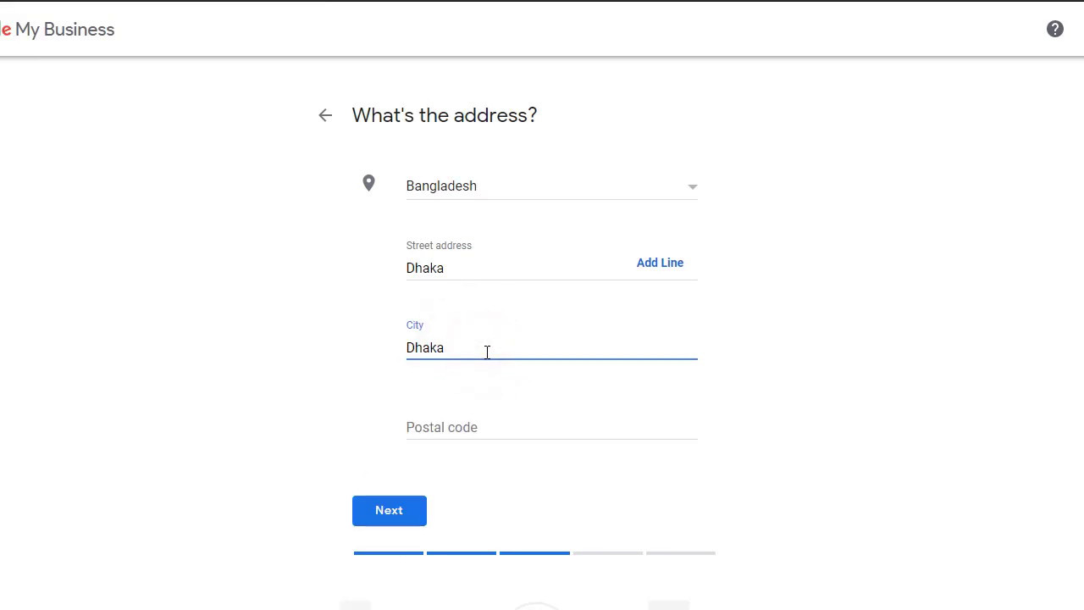
left_click(477, 434)
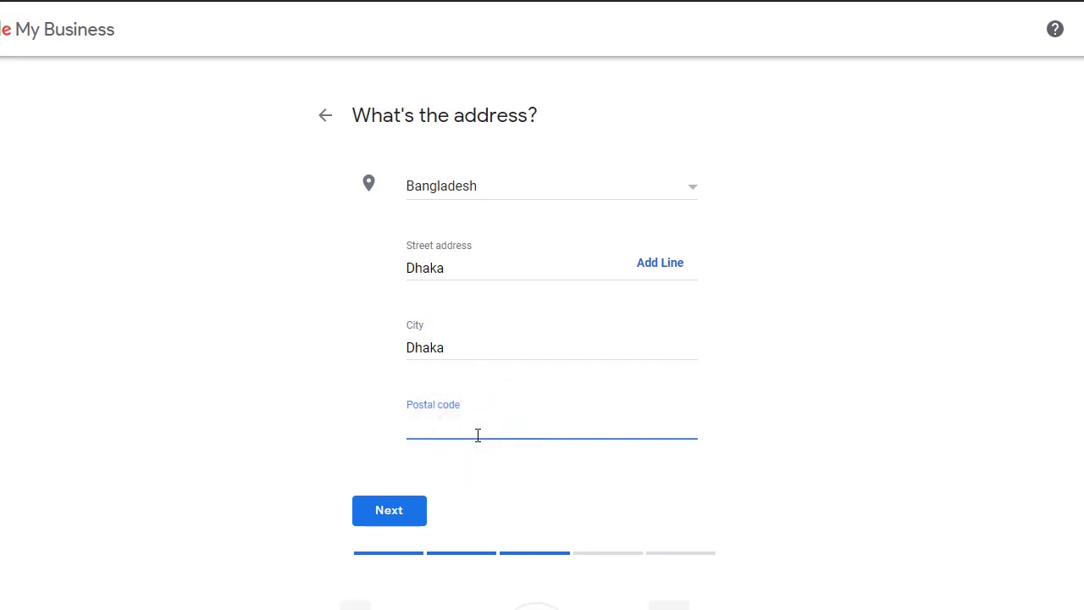
type("8410")
left_click(393, 515)
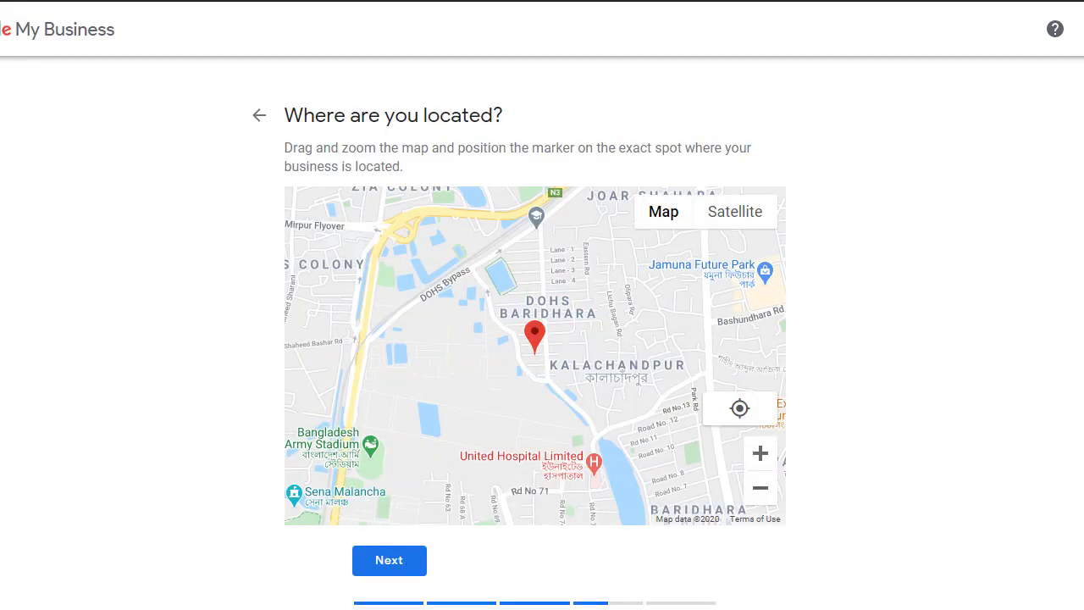
Switch the map to Satellite and confirm the pin near DOHS Baridhara, Dhaka.
scroll(597, 135, "down", 2)
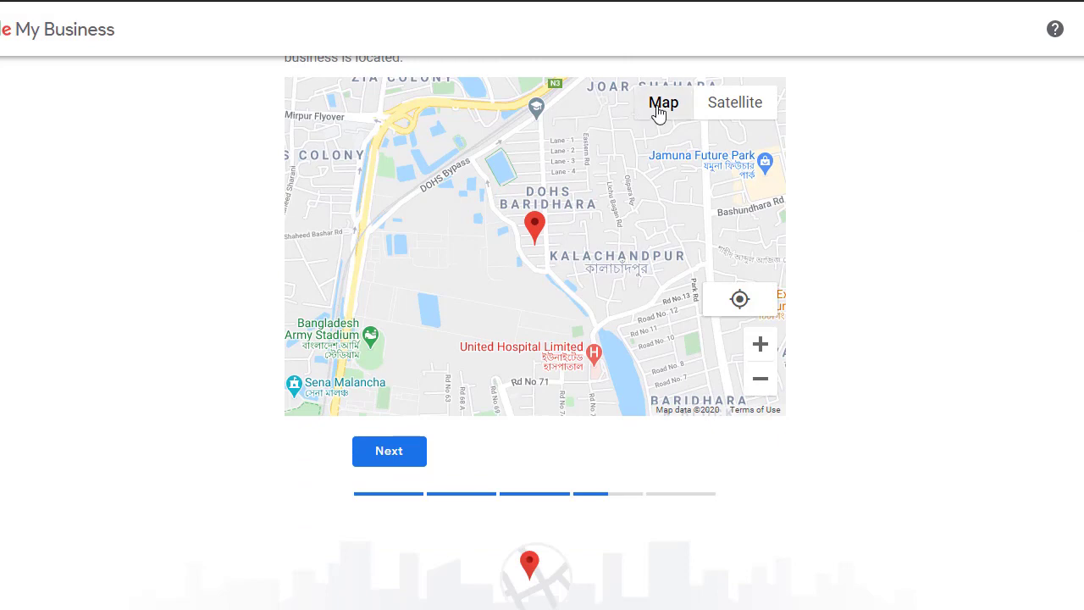
left_click(658, 108)
left_click(710, 103)
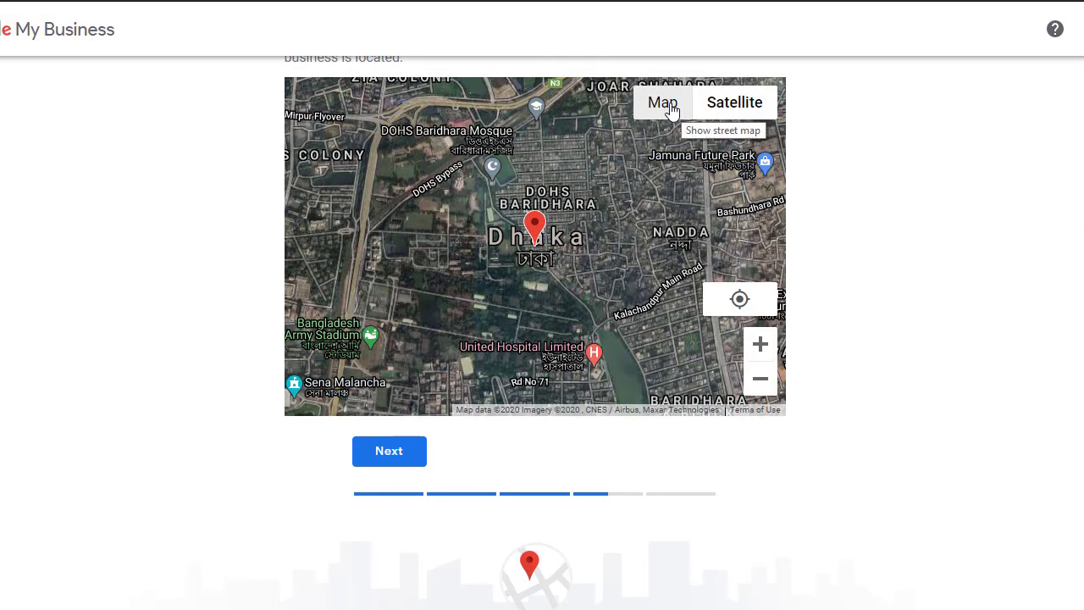
left_click(390, 451)
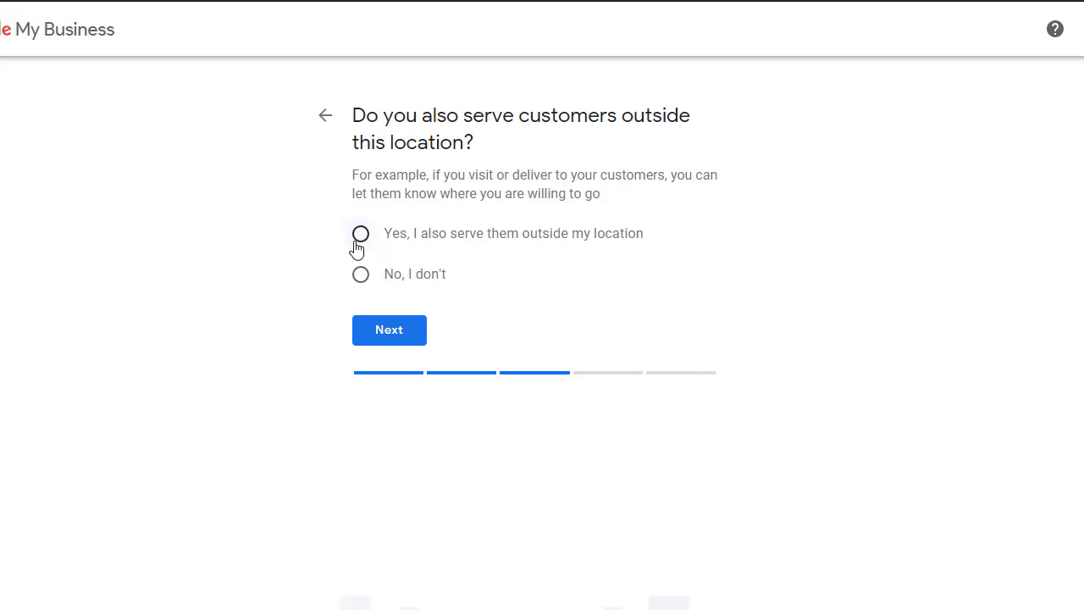
State the business also serves customers elsewhere, leaving service areas empty.
left_click(398, 461)
left_click(361, 234)
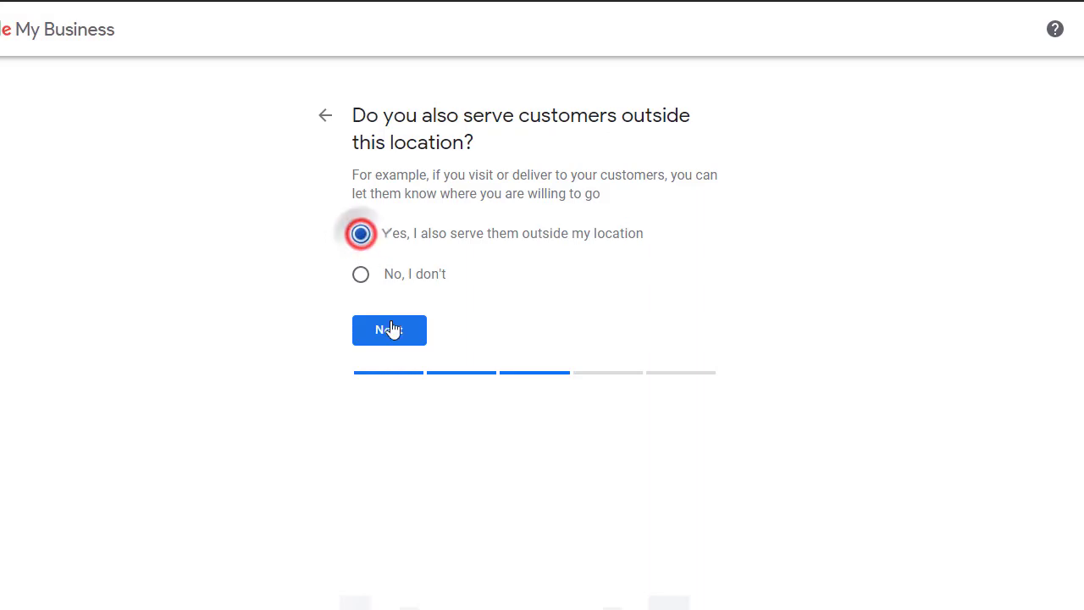
left_click(389, 330)
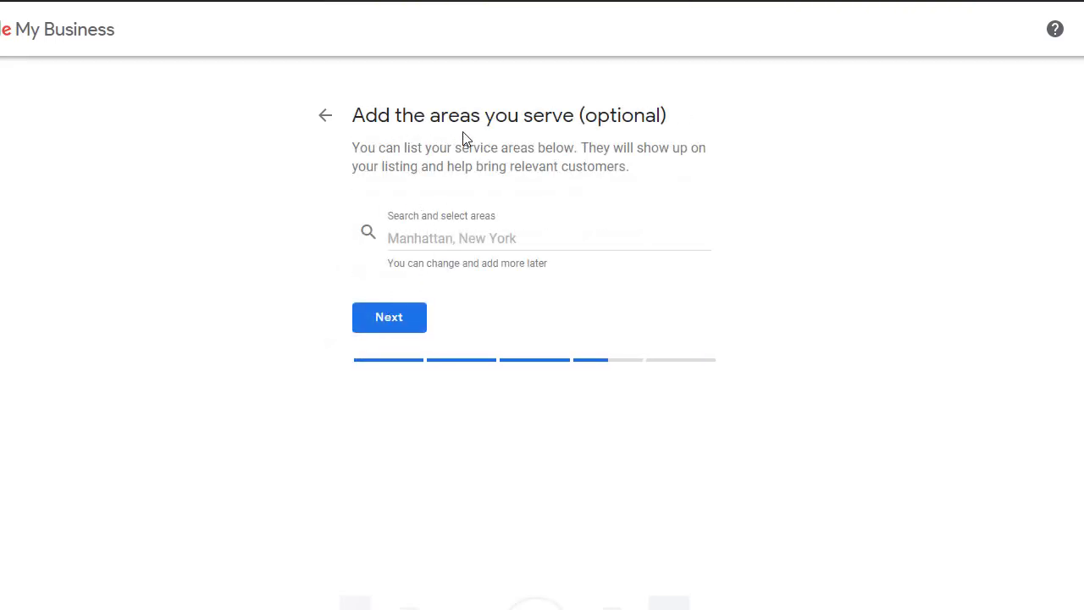
left_click(399, 327)
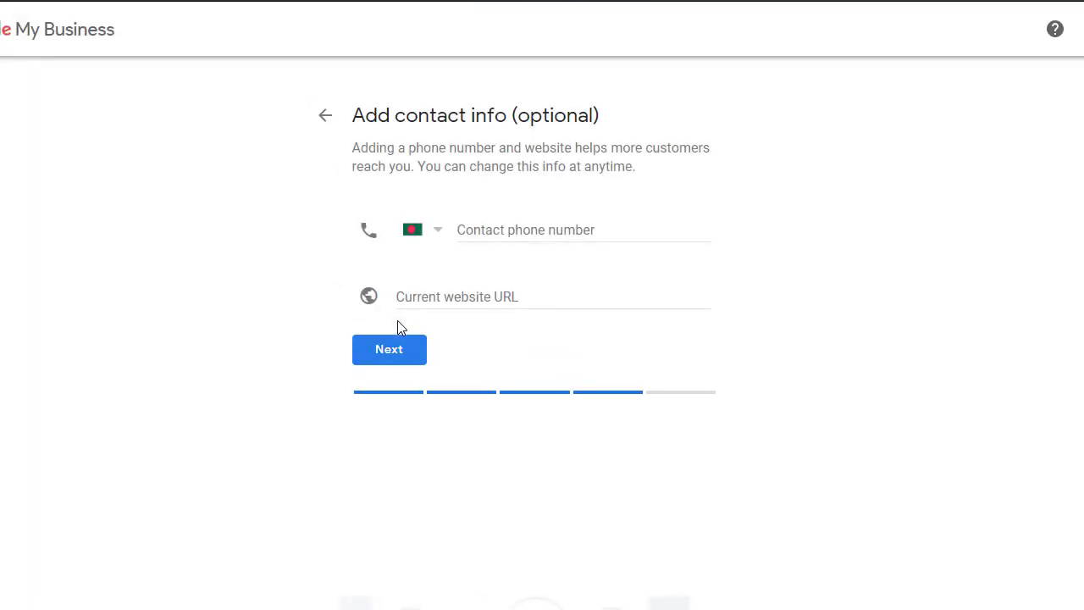
Enter the contact phone number, correcting a typo, and submit without a website URL.
left_click(509, 230)
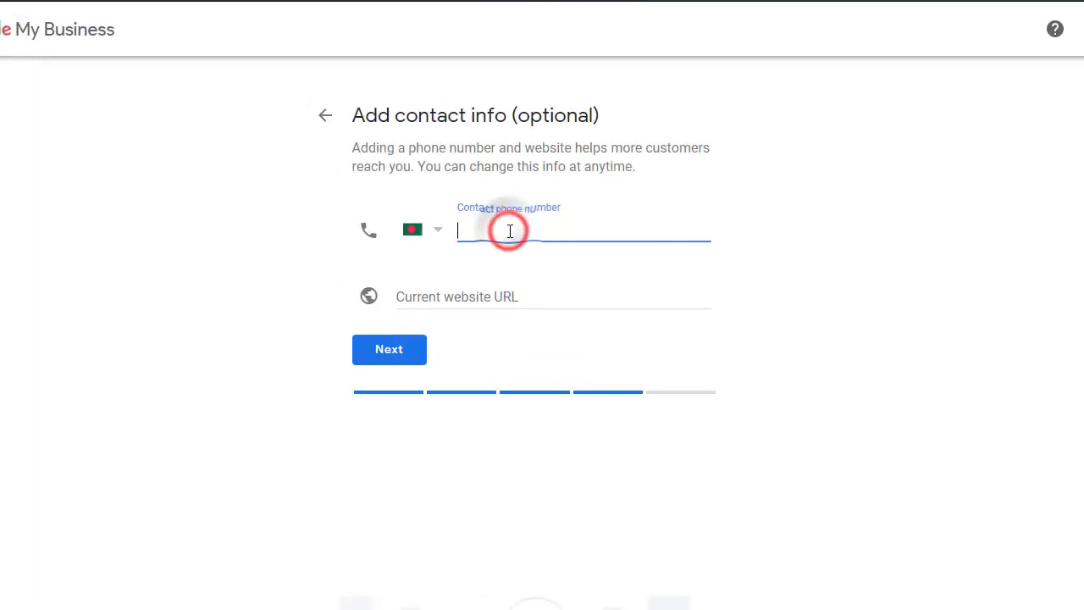
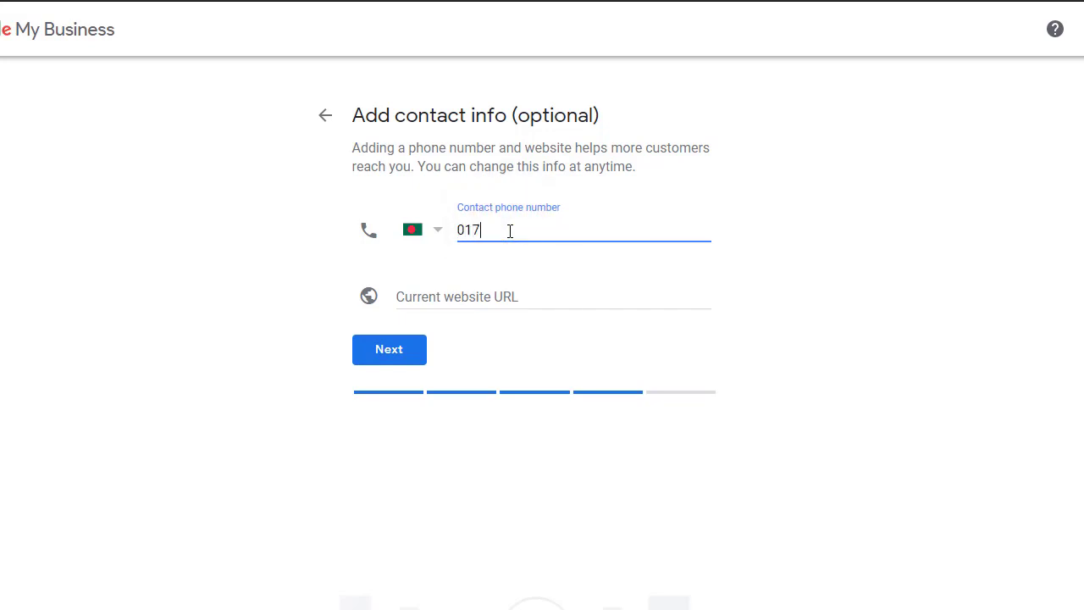
left_click(515, 298)
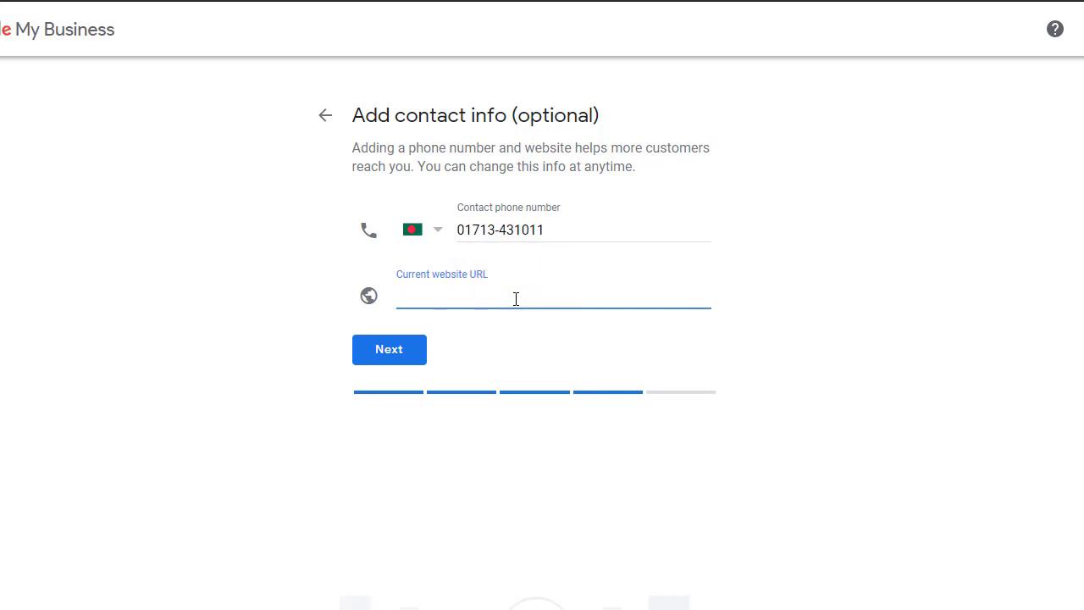
left_click(392, 356)
type("0")
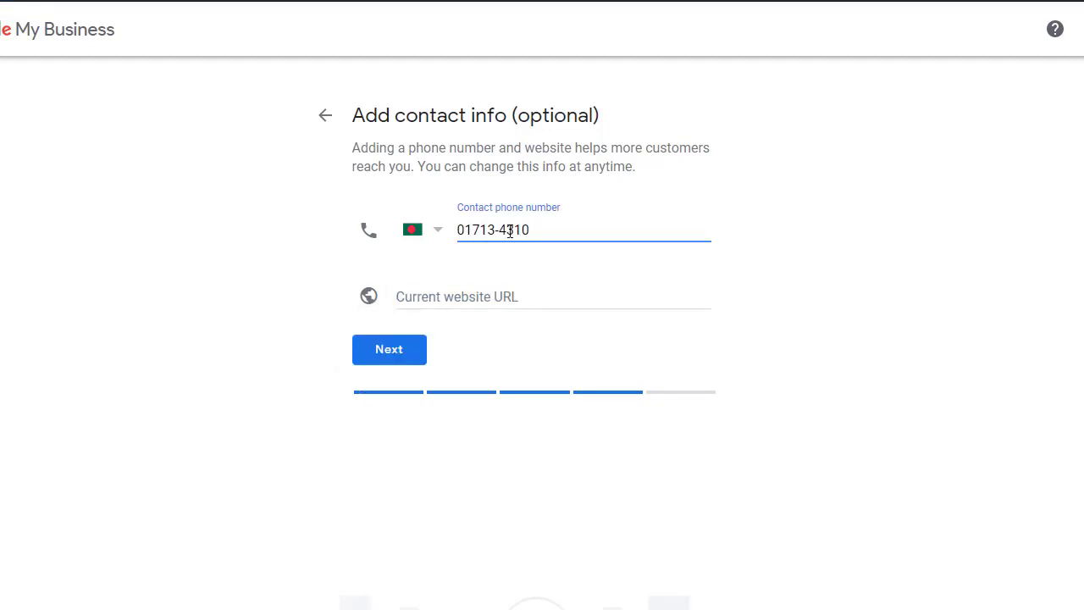
type("11")
left_click(514, 298)
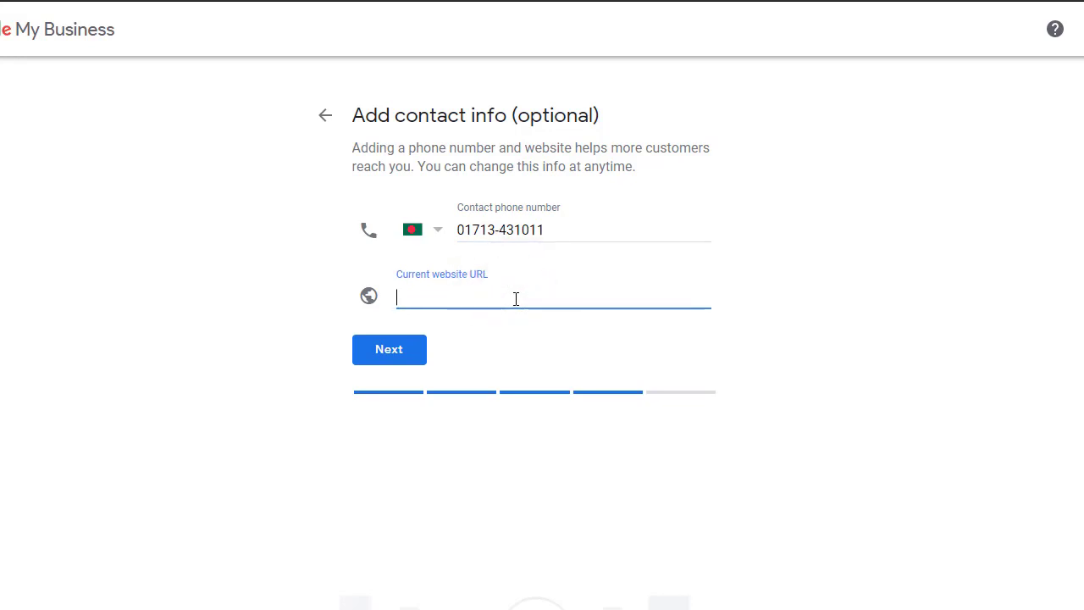
left_click(392, 352)
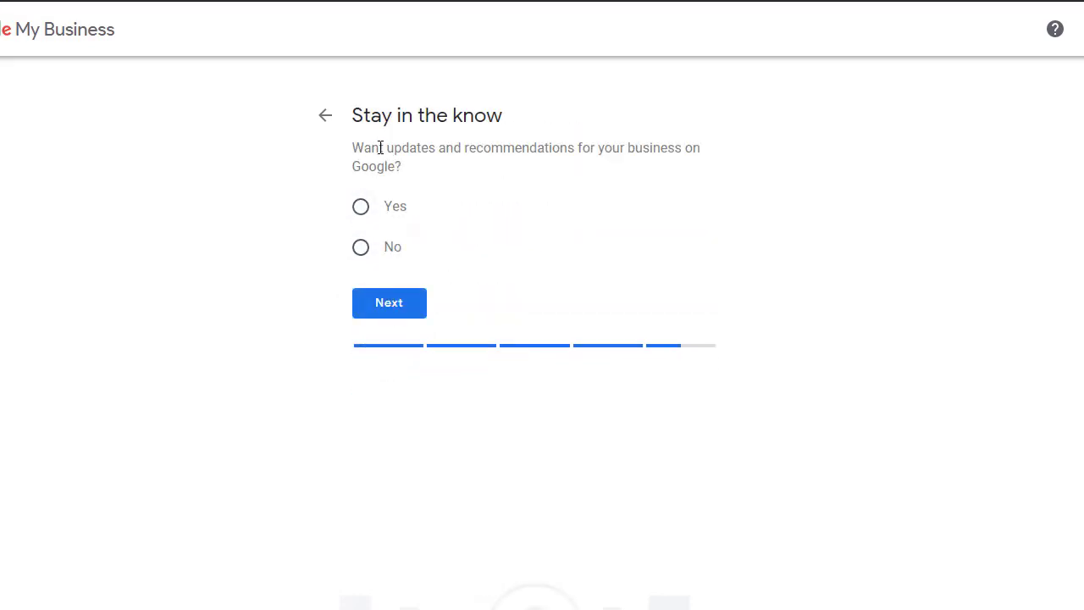
Opt in to updates and recommendations and finish the Gram Bangla Online listing.
left_click(361, 208)
left_click(394, 307)
left_click(361, 208)
left_click(395, 301)
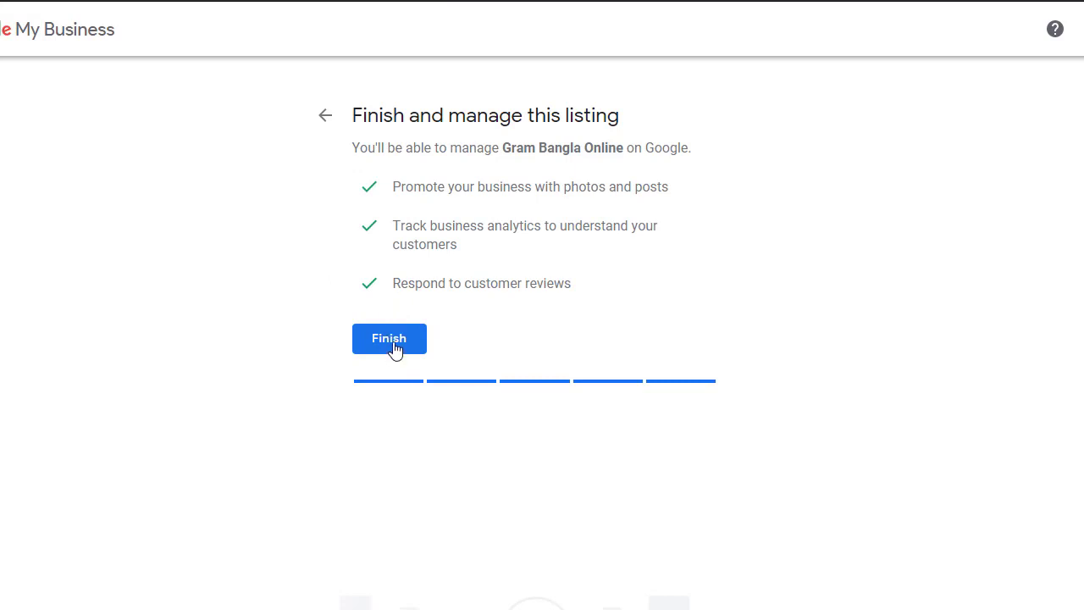
left_click(394, 349)
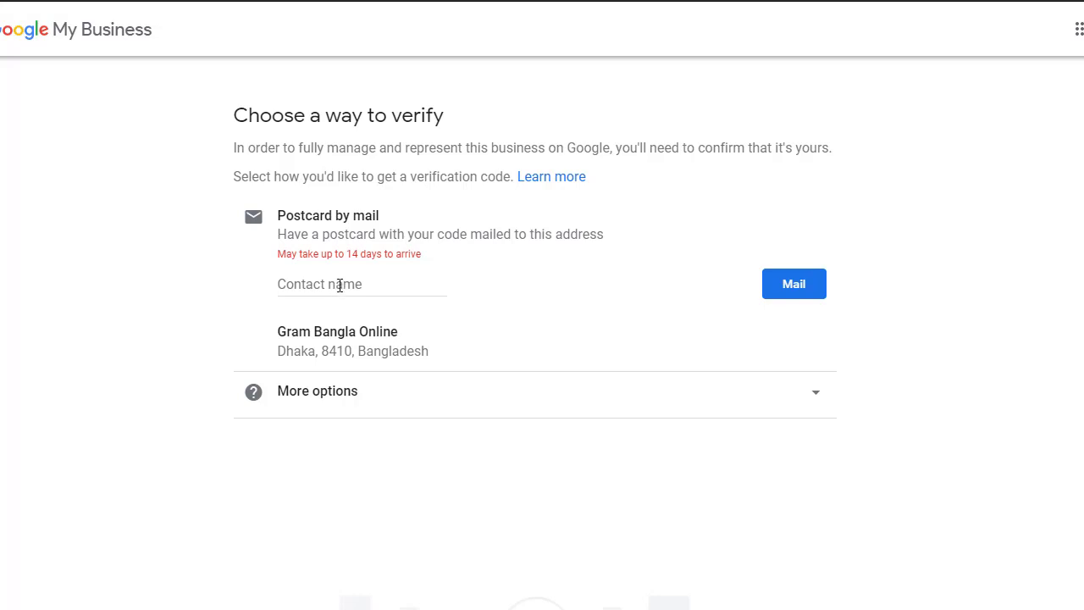
Enter the contact name and request the verification postcard by mail.
left_click(338, 285)
type("Mobar")
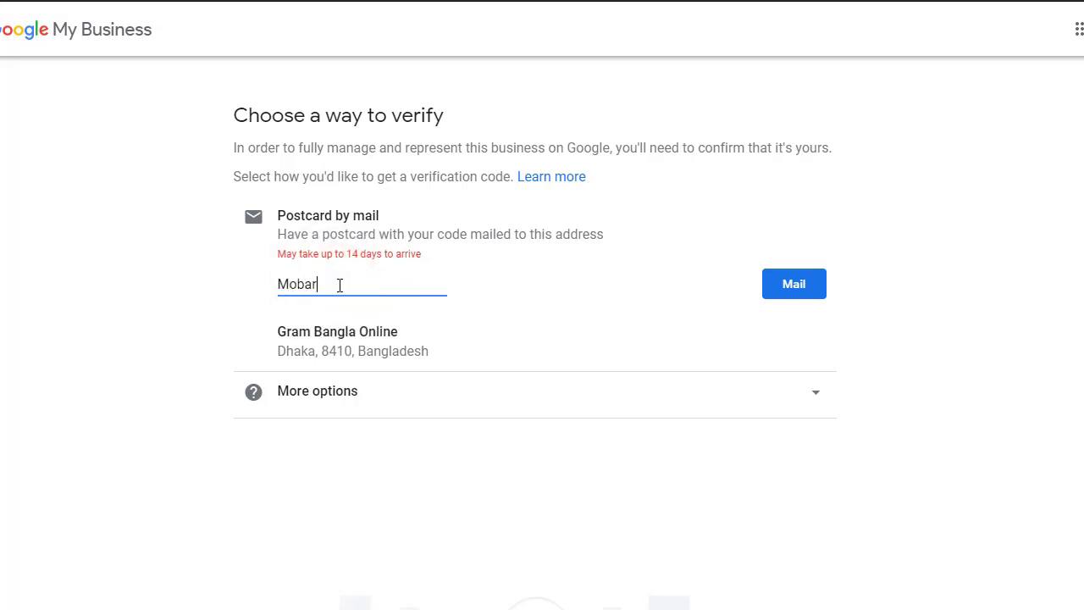
type("ak")
left_click(801, 283)
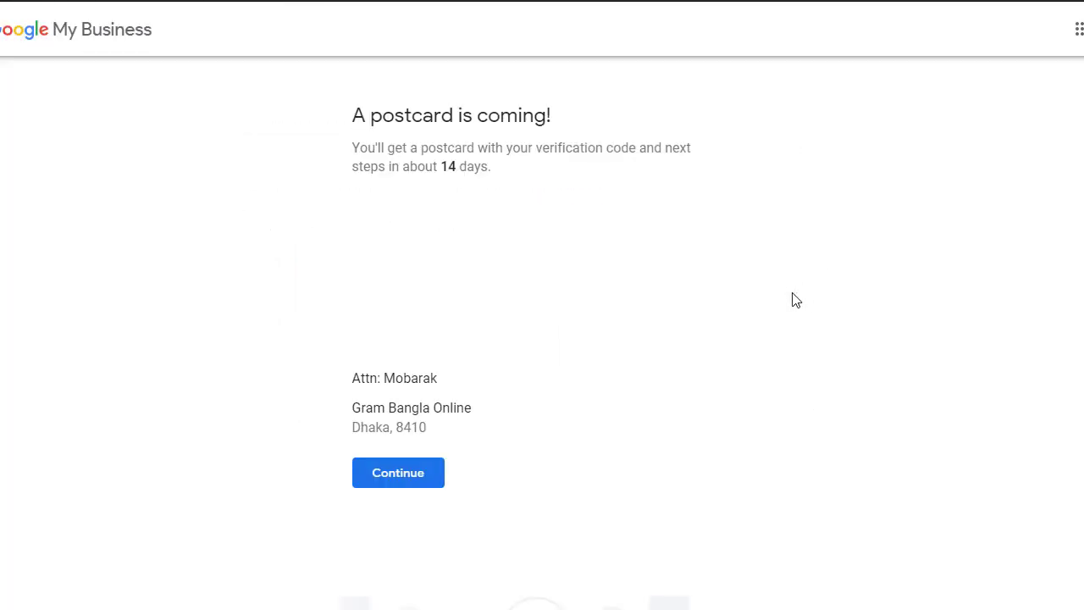
left_click(422, 475)
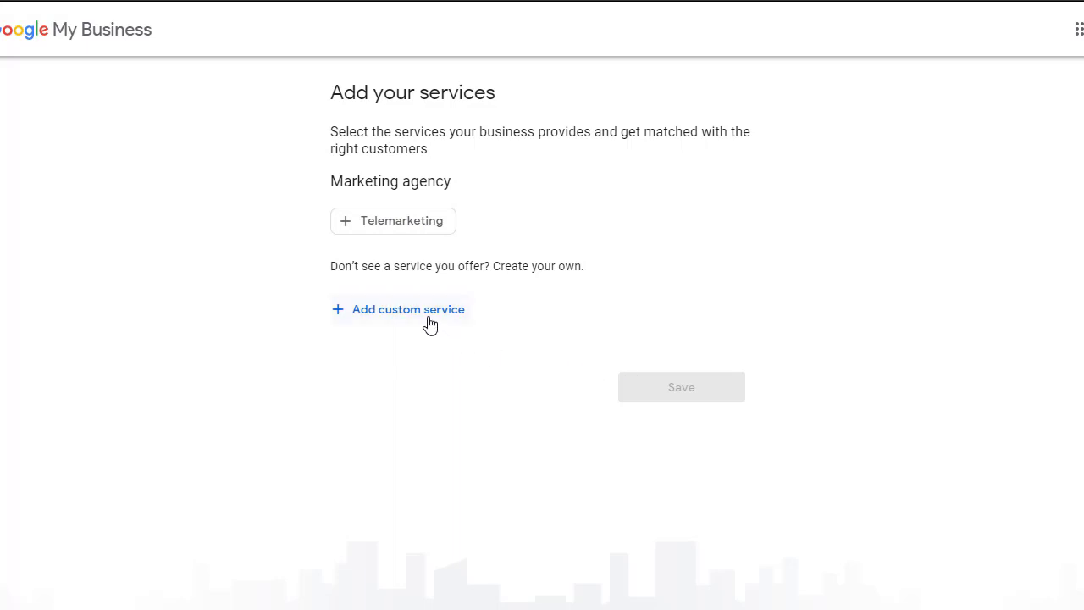
Add Telemarketing as an offered service and save the business hours.
left_click(402, 232)
left_click(669, 387)
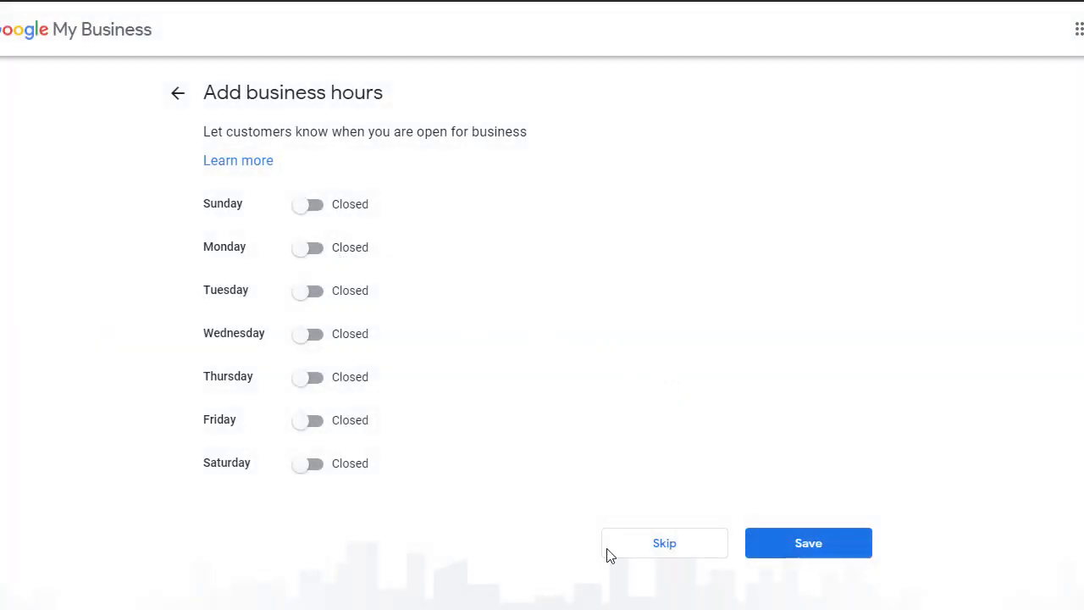
left_click(841, 552)
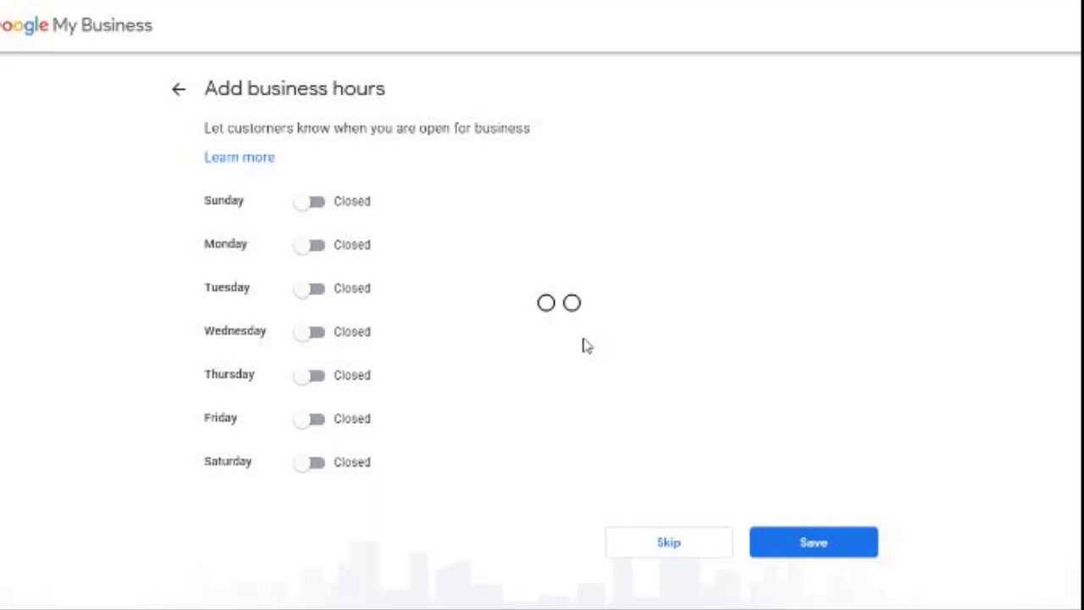
left_click(828, 553)
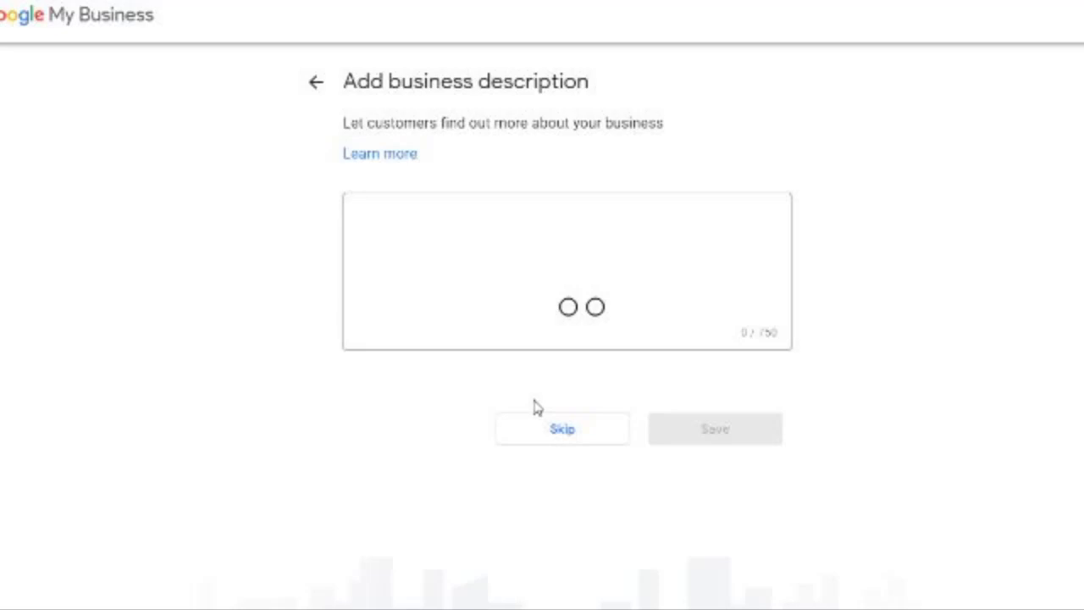
Skip the description and photos and dismiss the welcome message to reach Home.
left_click(551, 428)
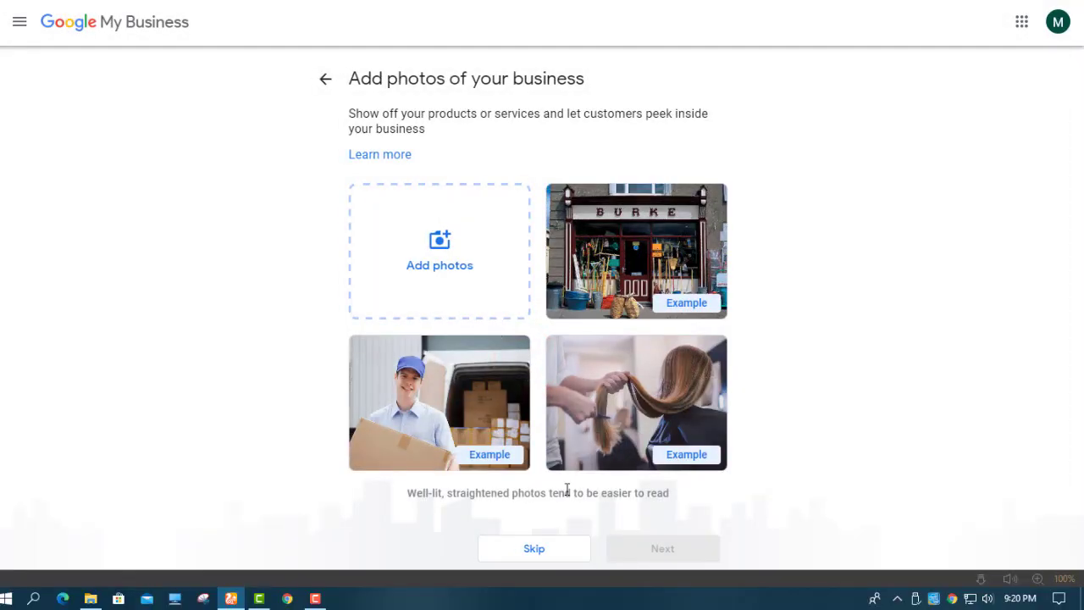
left_click(559, 549)
left_click(658, 285)
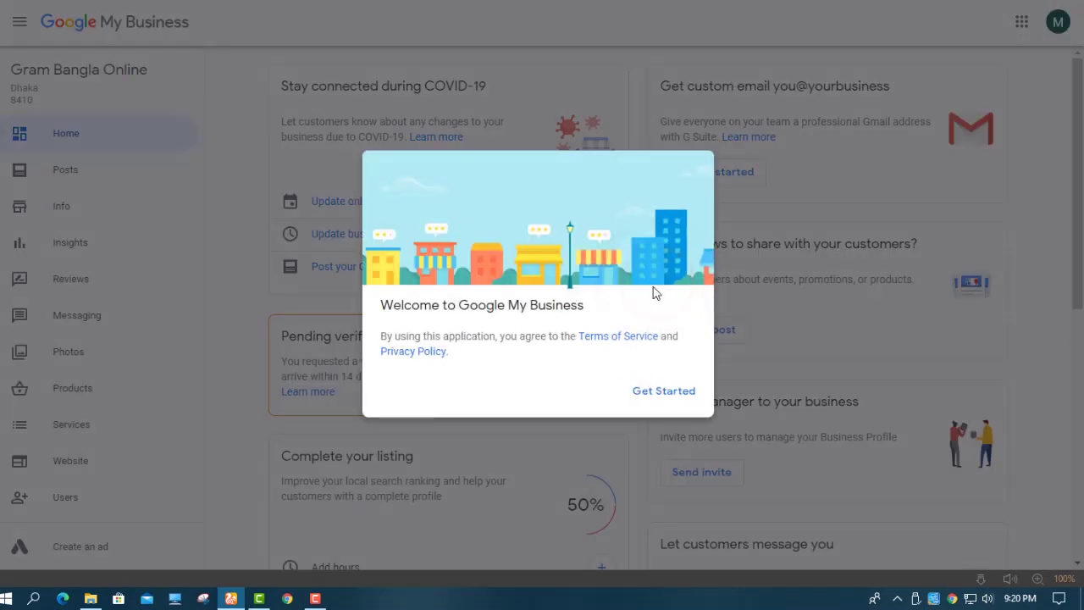
left_click(660, 395)
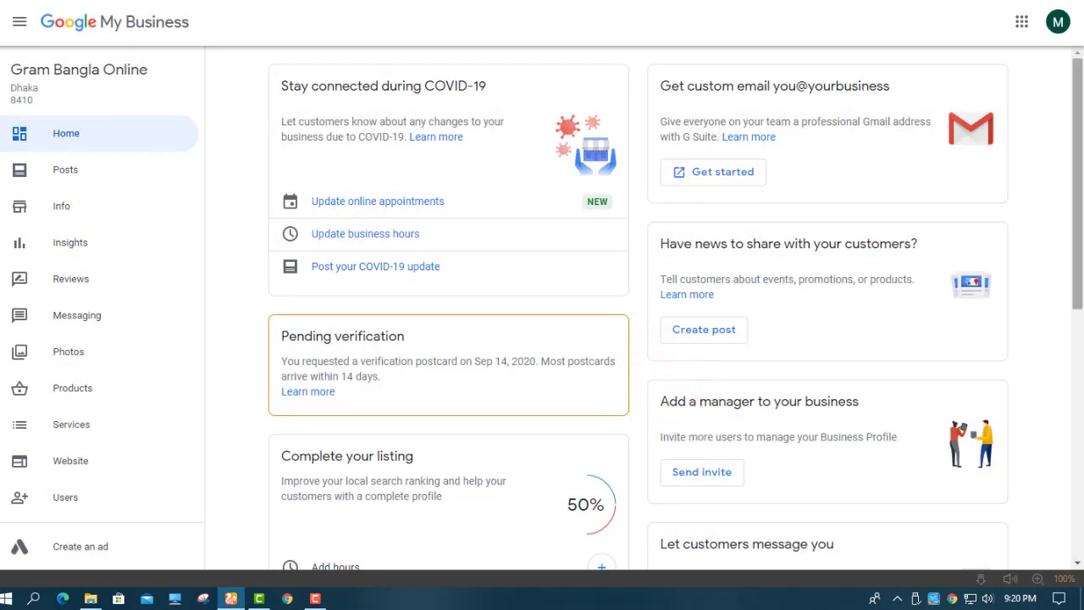
Scroll the dashboard and browse the Posts and Info sections.
left_click_drag(1077, 132, 1080, 76)
left_click_drag(1082, 194, 1083, 231)
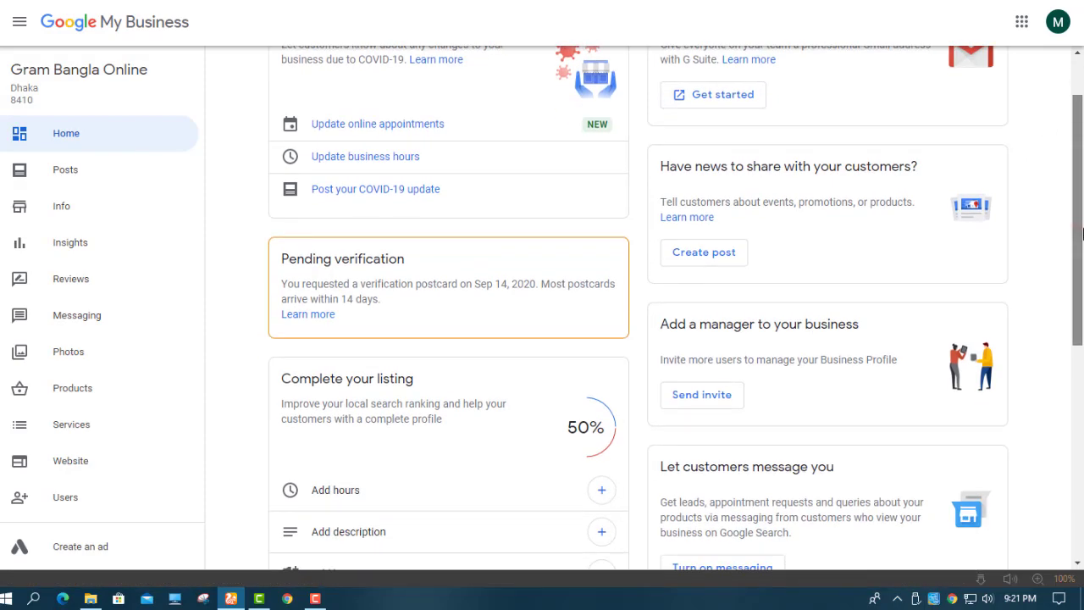
left_click_drag(1082, 231, 1078, 477)
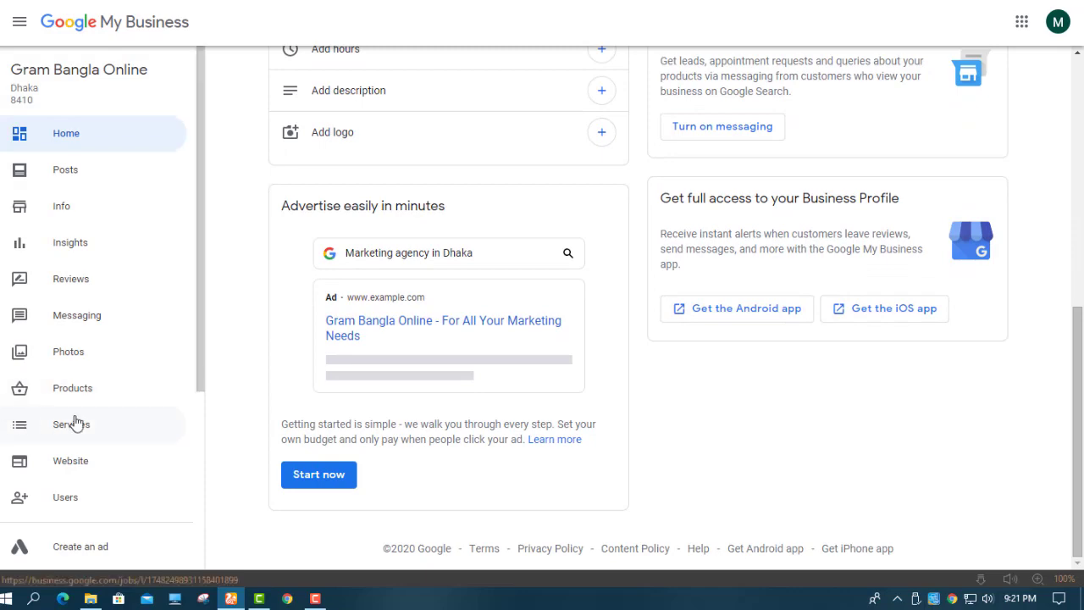
left_click(76, 179)
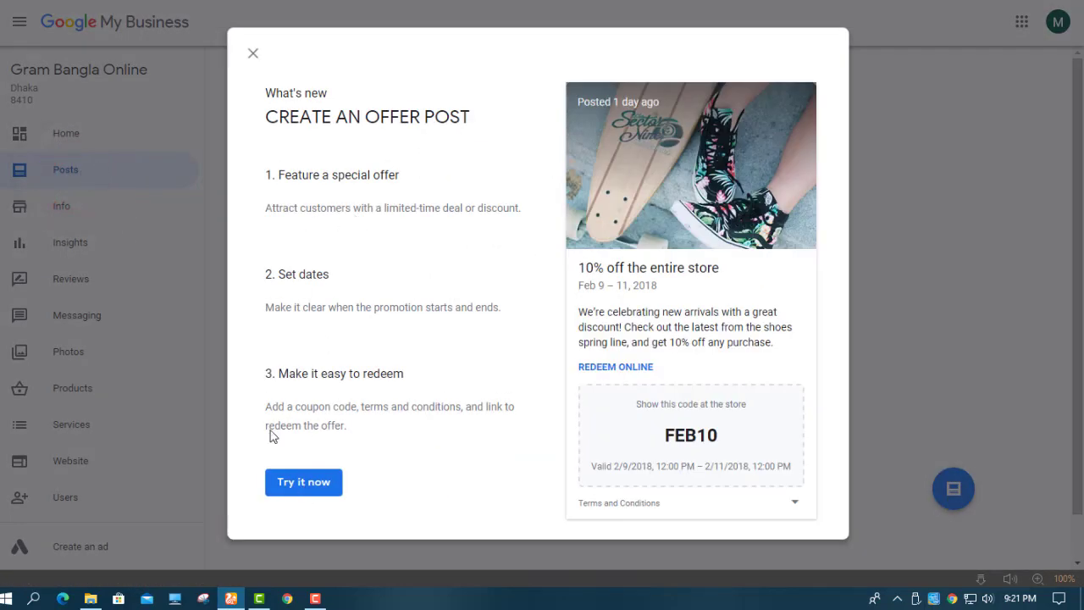
left_click(63, 212)
left_click(71, 214)
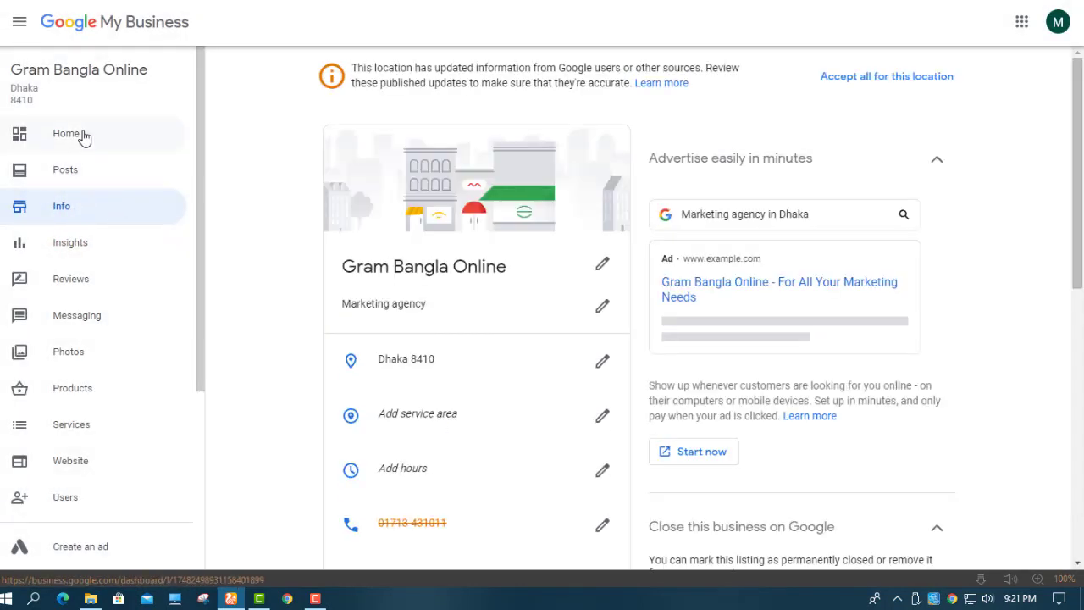
View the Users list, then create the Gram Bangla Online website.
mouse_move(1082, 189)
left_mouse_down()
mouse_move(1081, 441)
mouse_move(1076, 182)
left_mouse_up()
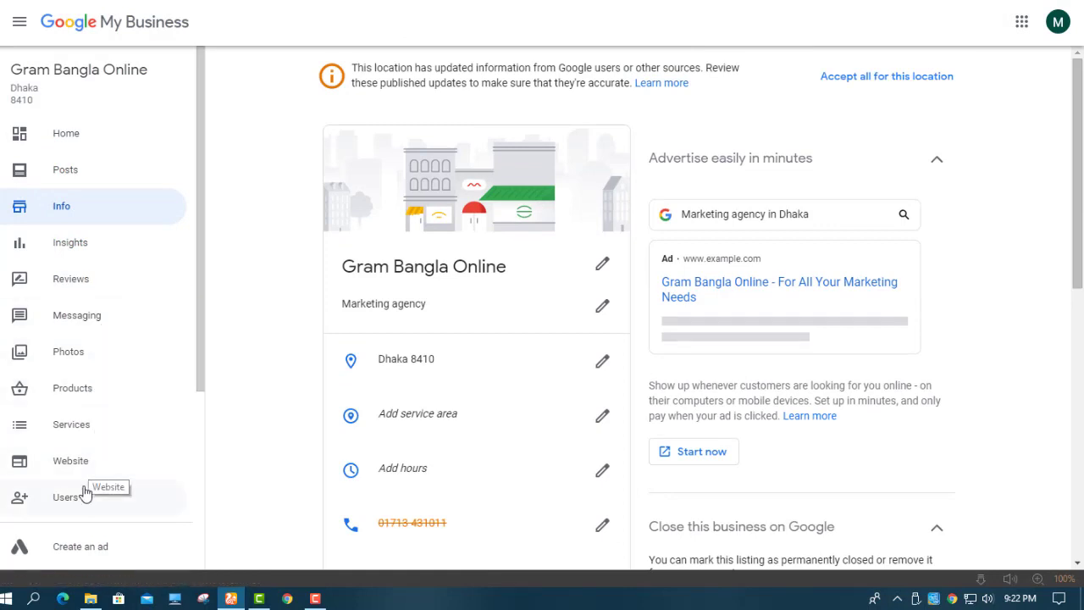
left_click(72, 507)
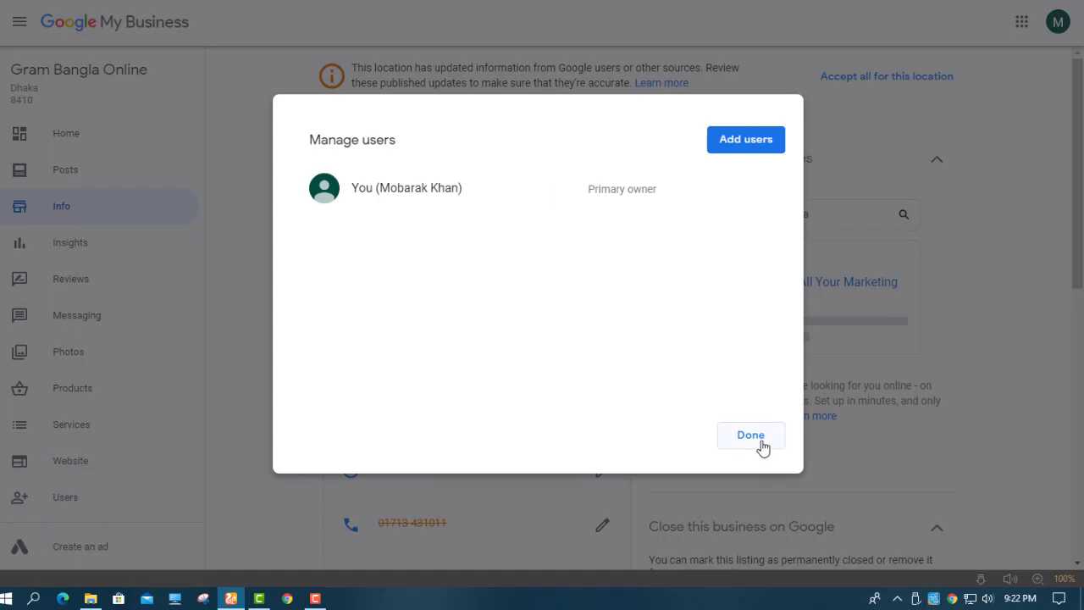
left_click(762, 447)
left_click(97, 465)
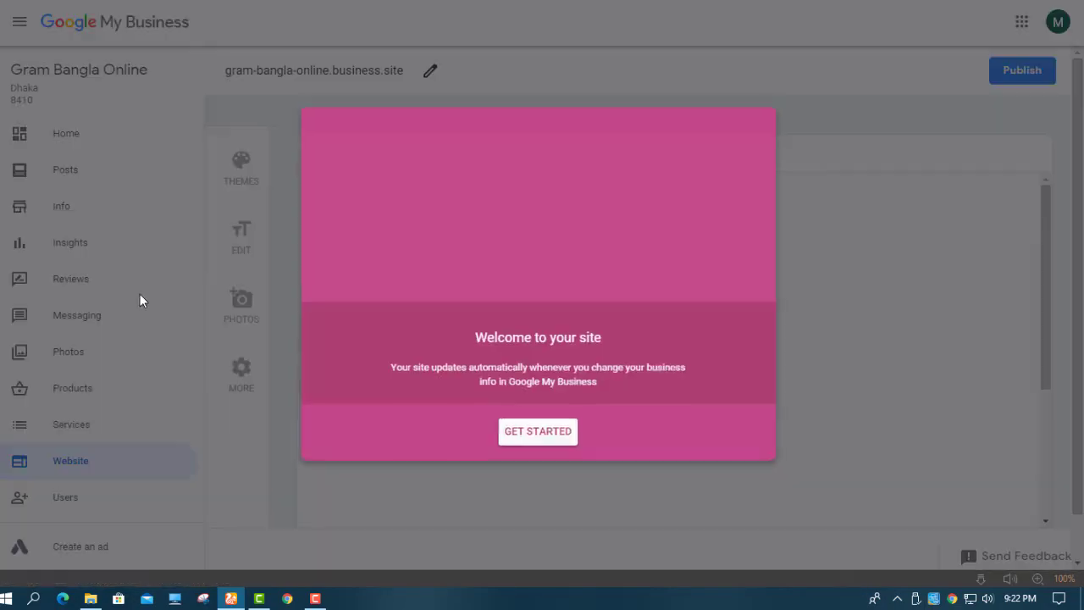
Start the website editor and step through all the tour tips.
left_click(542, 440)
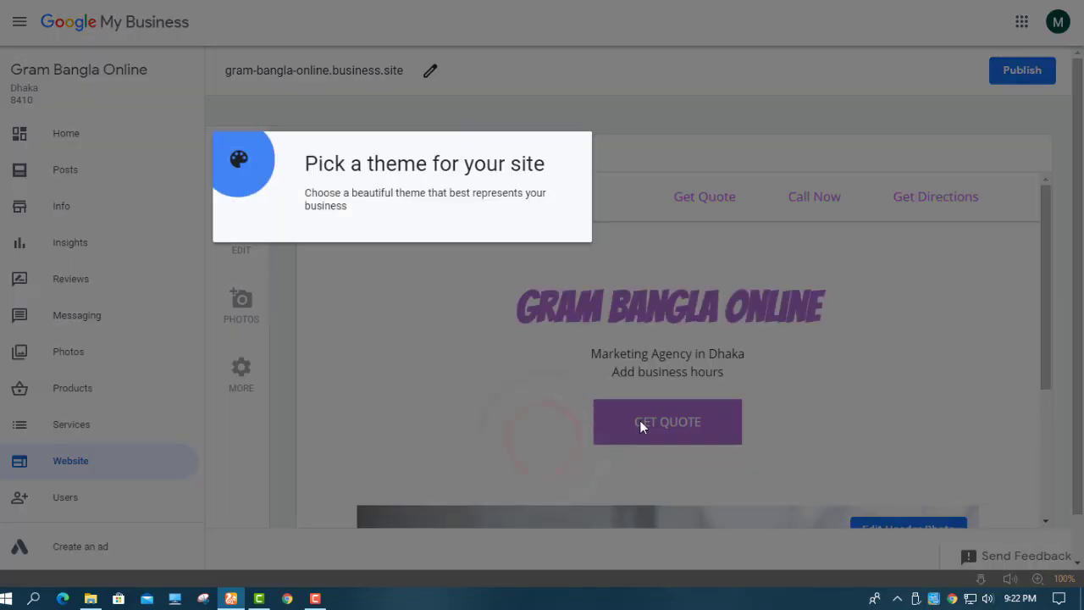
left_click(404, 245)
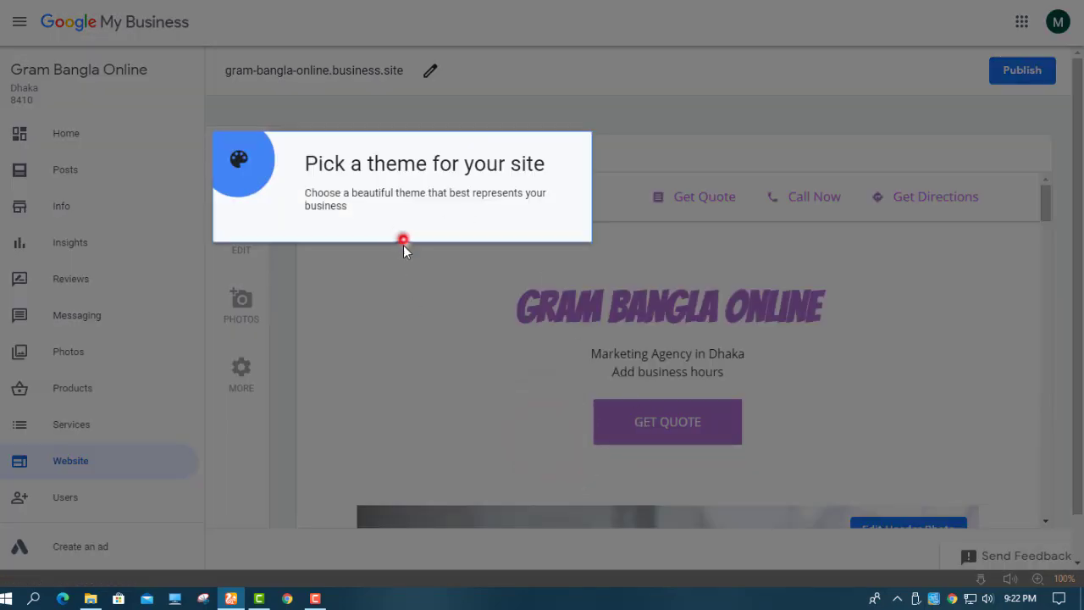
left_click(771, 263)
left_click(632, 252)
left_click(804, 256)
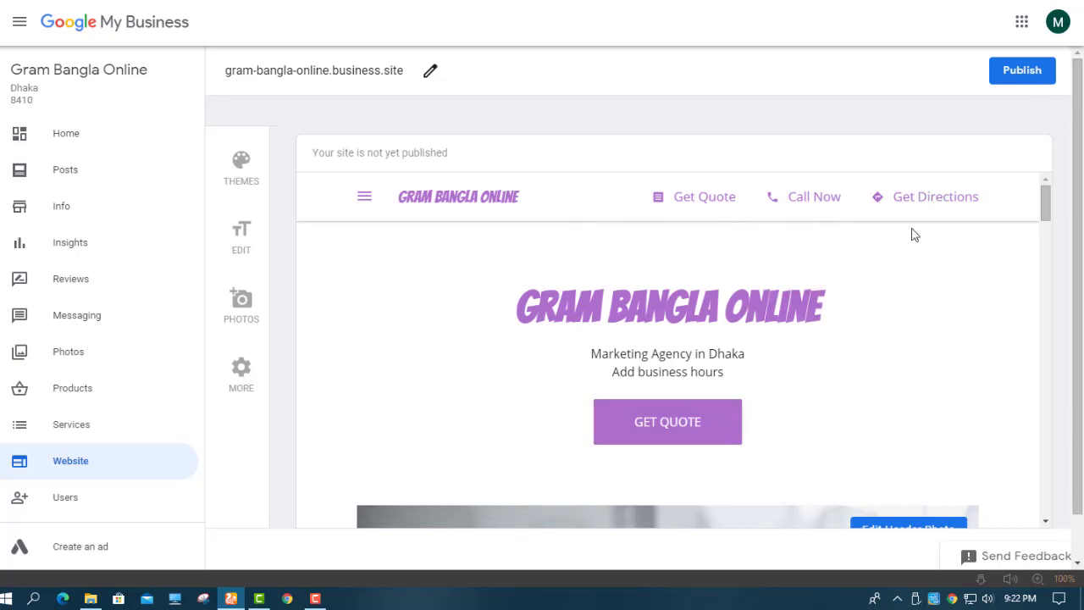
Publish the website and open it live at gram-bangla-online.business.site.
left_click_drag(1045, 201, 1080, 373)
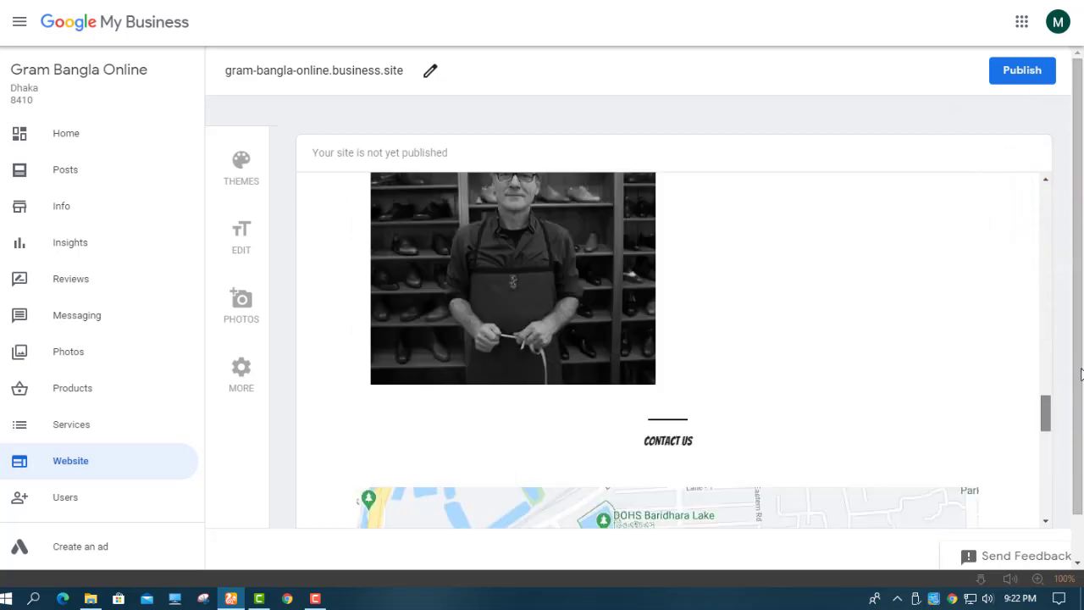
left_click(1035, 71)
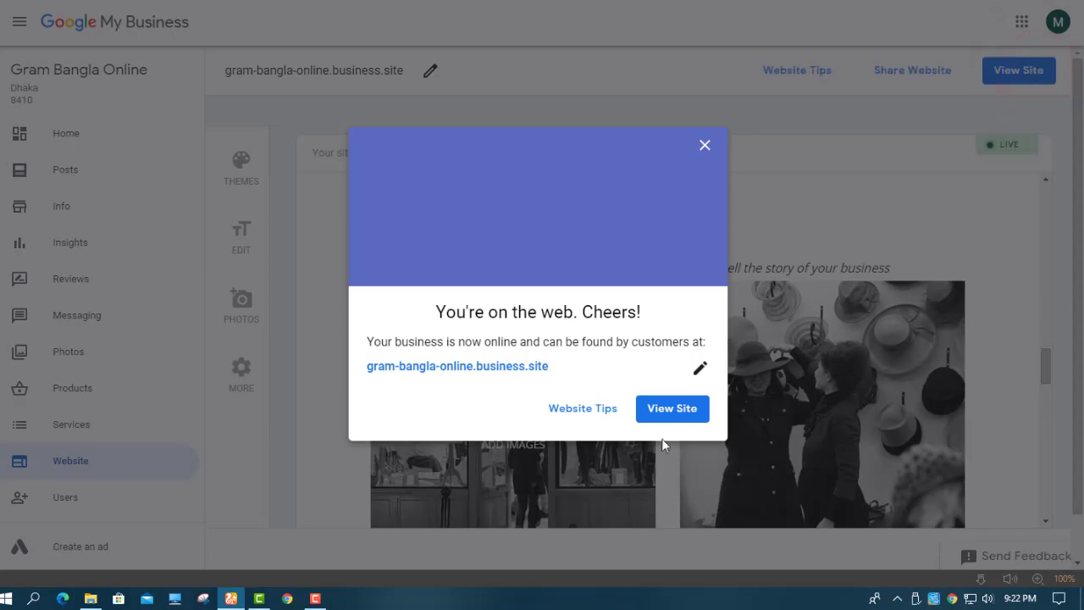
left_click(672, 410)
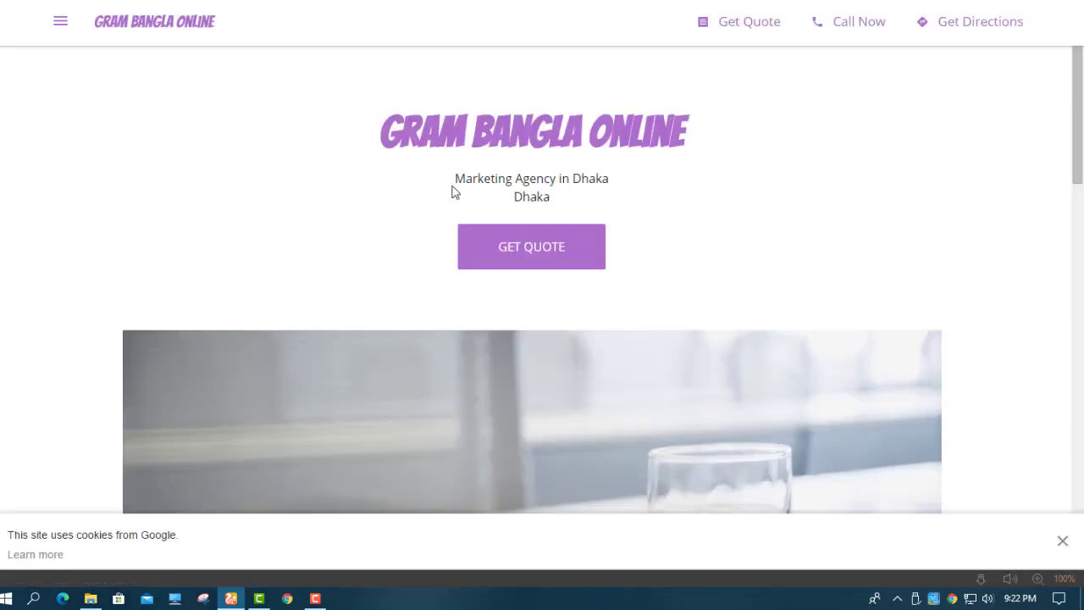
On the live Gram Bangla Online site, try Call Now, dismiss the app prompt, and toggle the menu.
mouse_move(1076, 135)
left_mouse_down()
mouse_move(1077, 466)
mouse_move(1077, 131)
left_mouse_up()
left_click(856, 25)
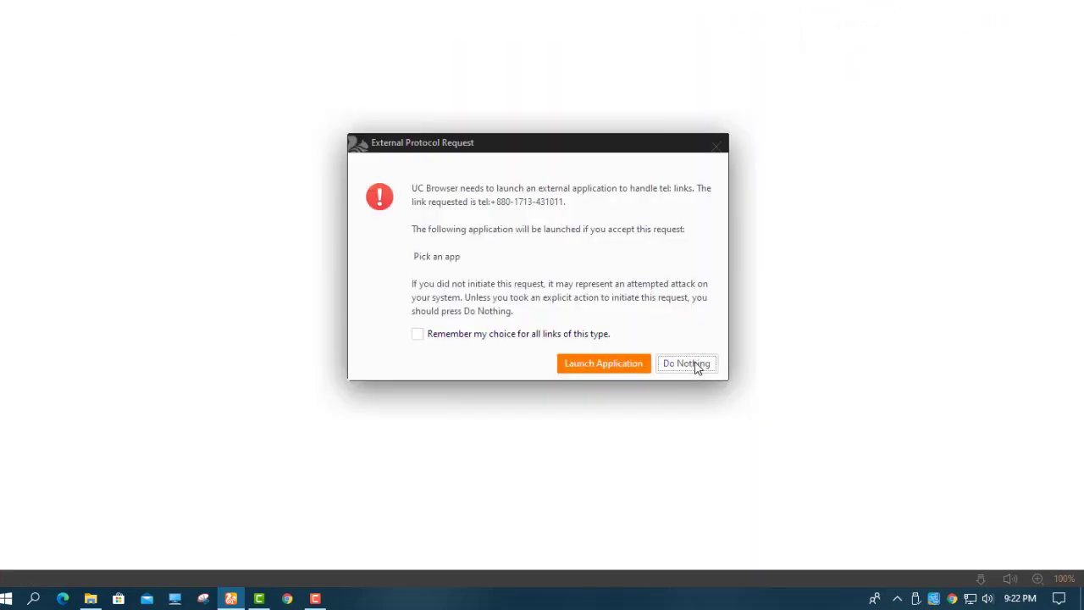
left_click(618, 1)
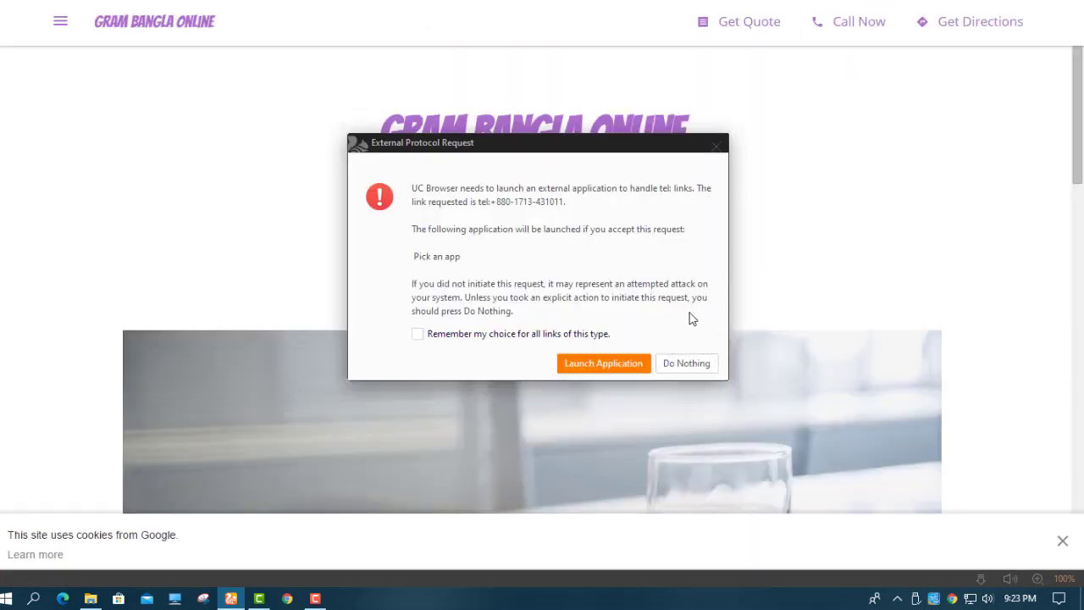
left_click(716, 146)
left_click(55, 25)
left_click(54, 29)
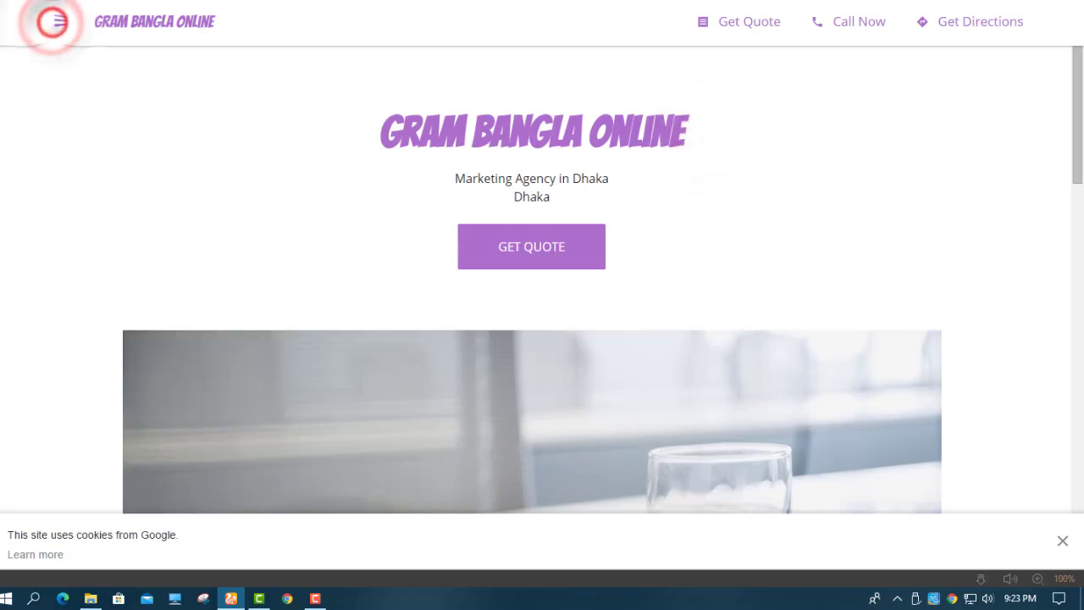
Back on the dashboard, dismiss the site-published and get-more-customers messages and open Photos.
left_click(631, 1)
left_click(706, 148)
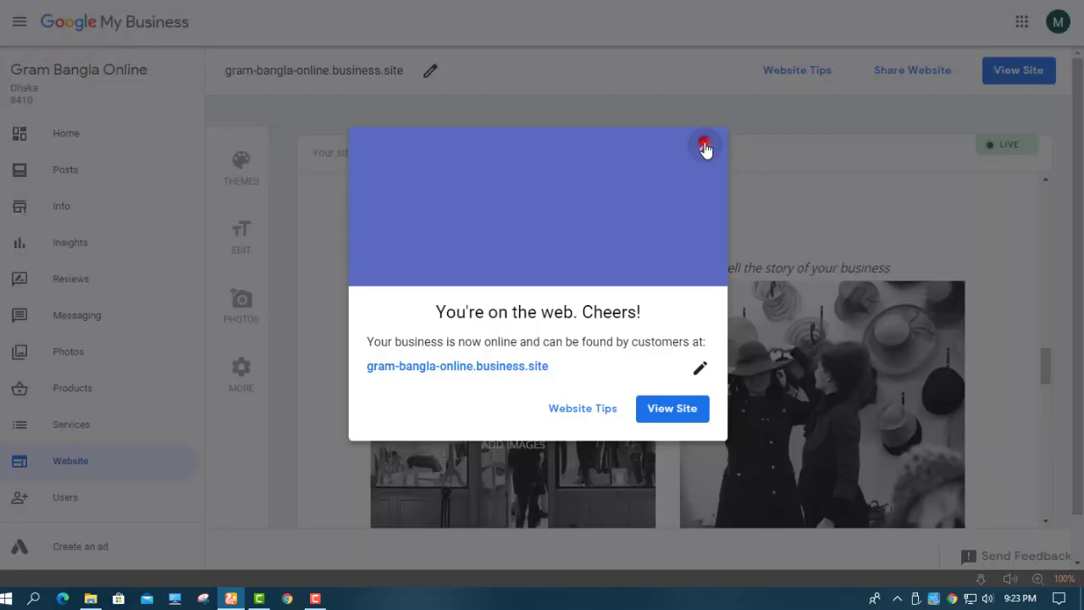
left_click(759, 124)
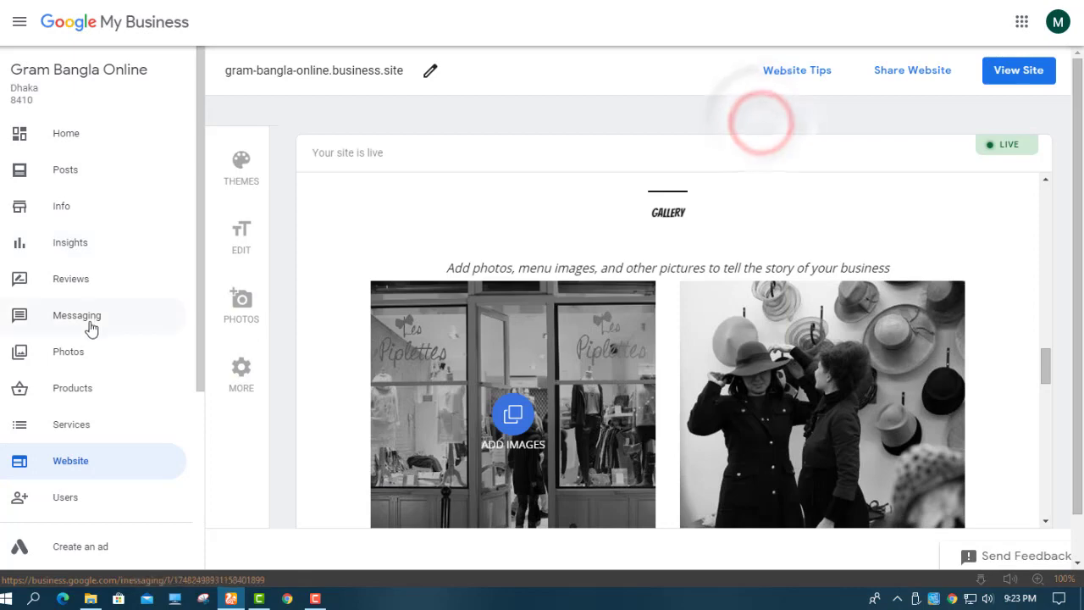
left_click(89, 352)
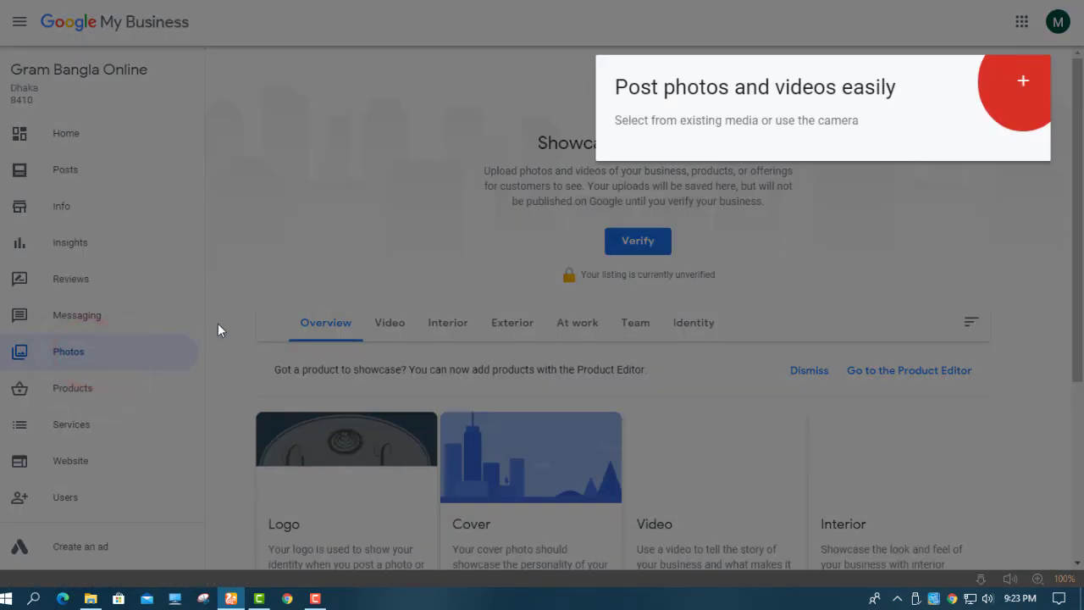